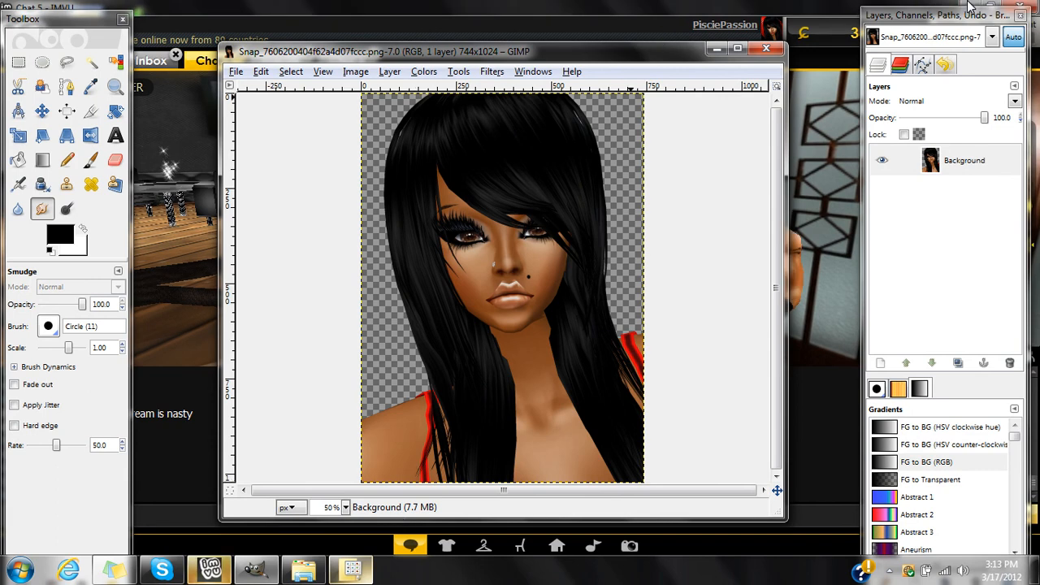
# Minimize the IMVU window and open the ettaha_hair_brushes archive from the Downloads folder in Windows Explorer.
pyautogui.click(969, 8)
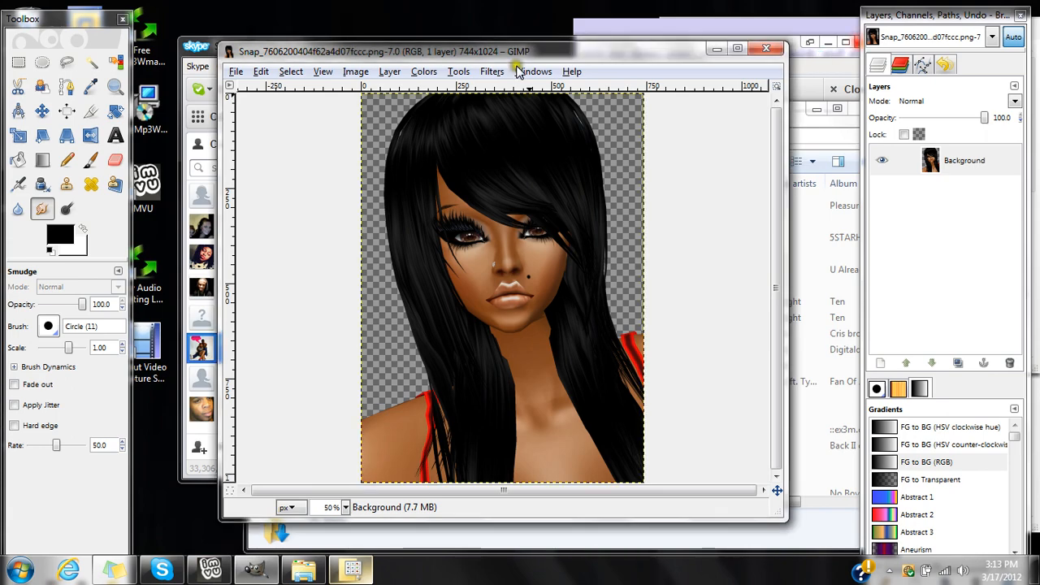
pyautogui.click(303, 568)
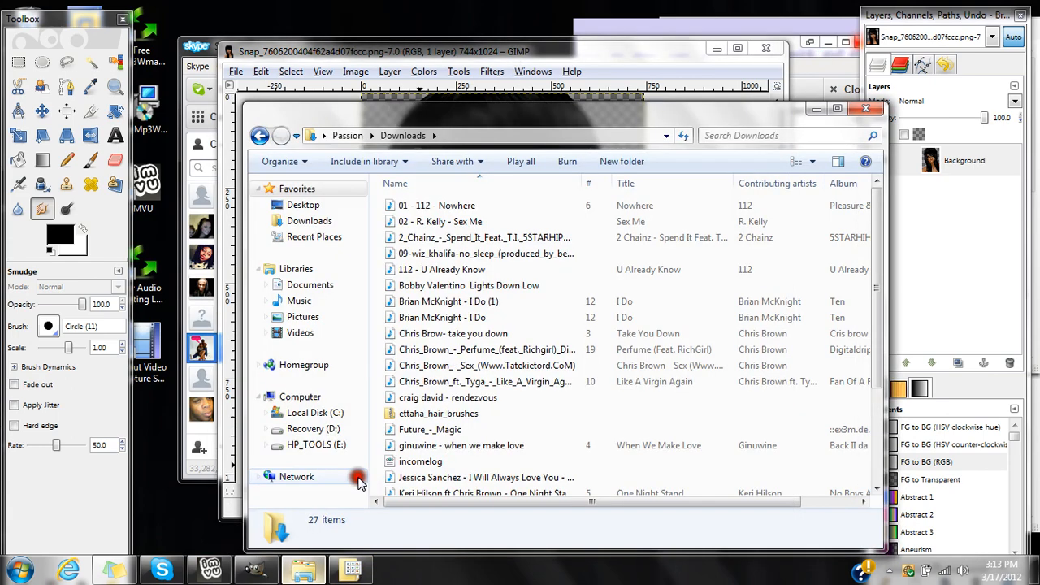
pyautogui.click(441, 415)
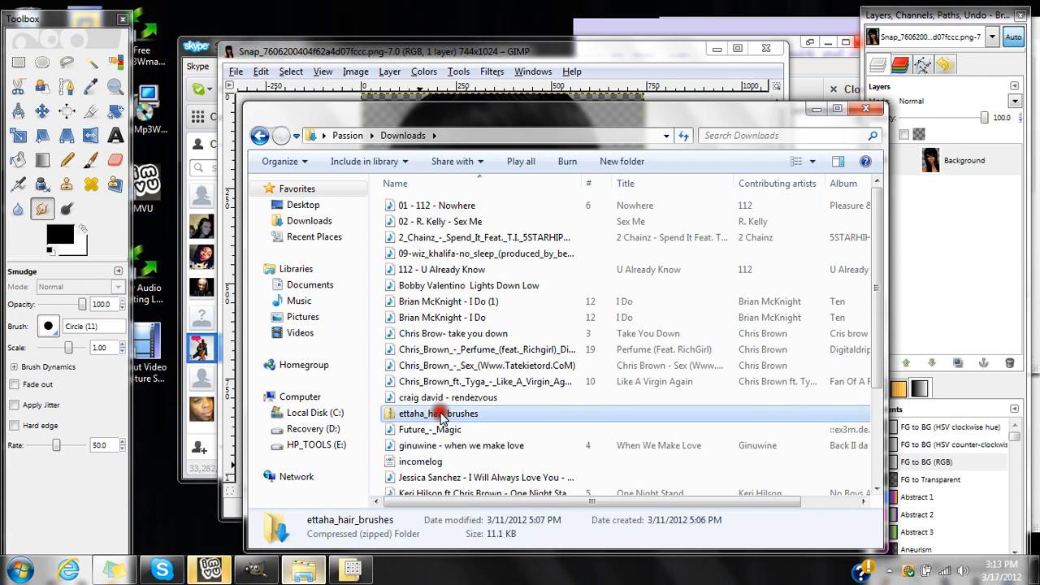
pyautogui.doubleClick(441, 415)
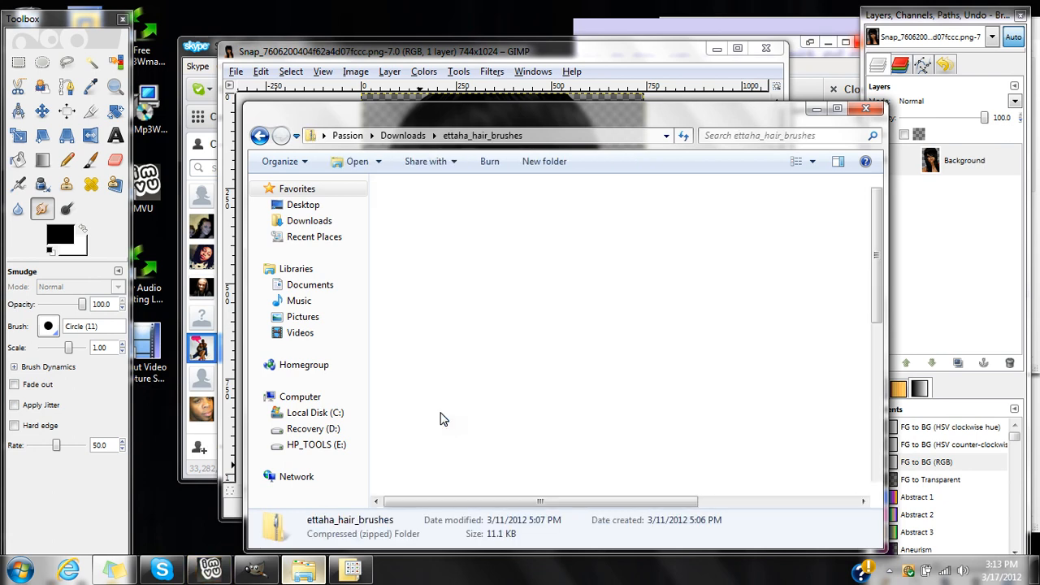
pyautogui.click(598, 399)
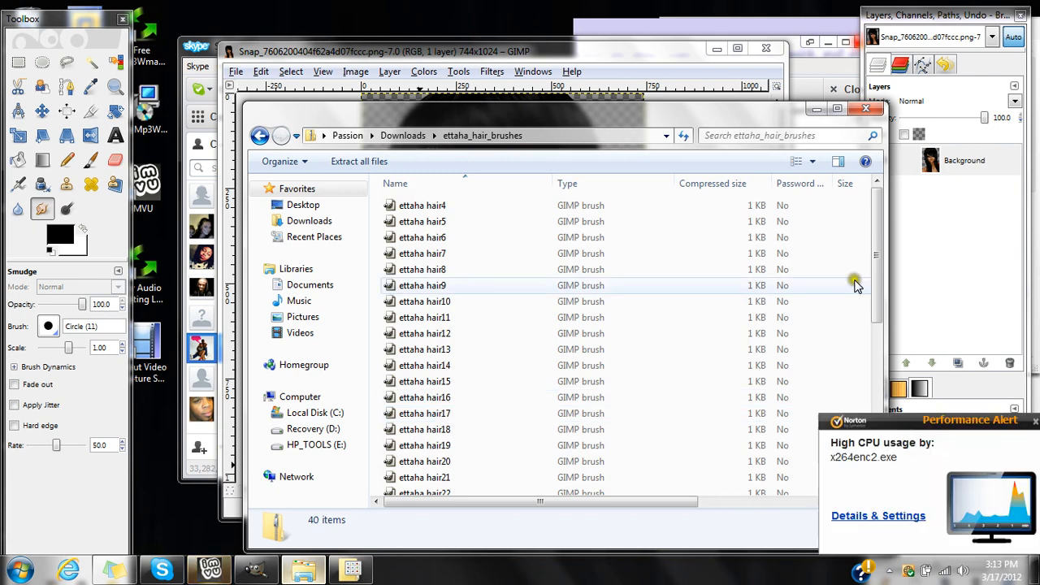
# Open the ettaha hair7 brush file as an image in GIMP, with the folder and portrait windows minimized.
pyautogui.click(568, 253)
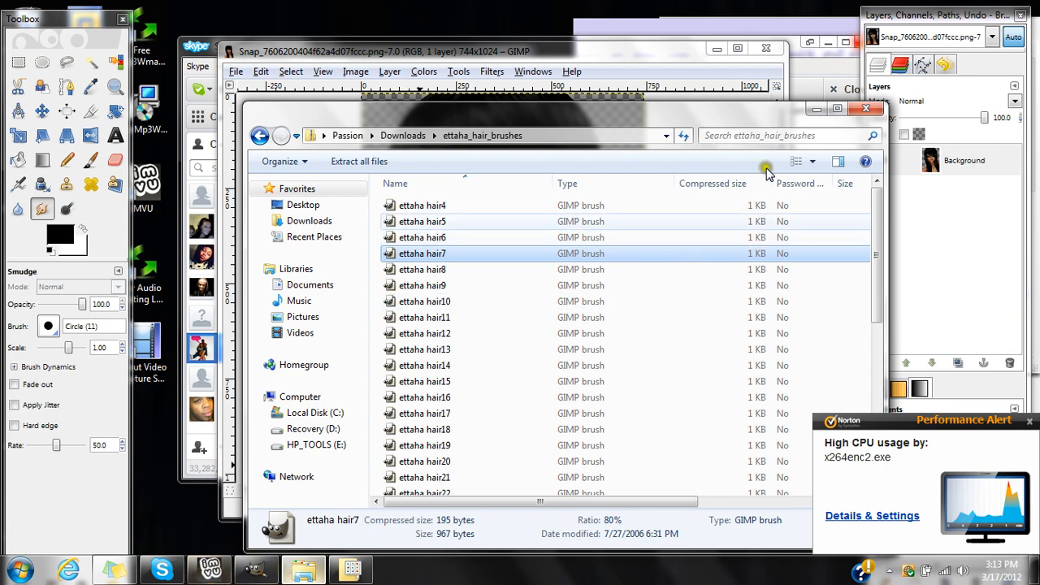
pyautogui.click(815, 109)
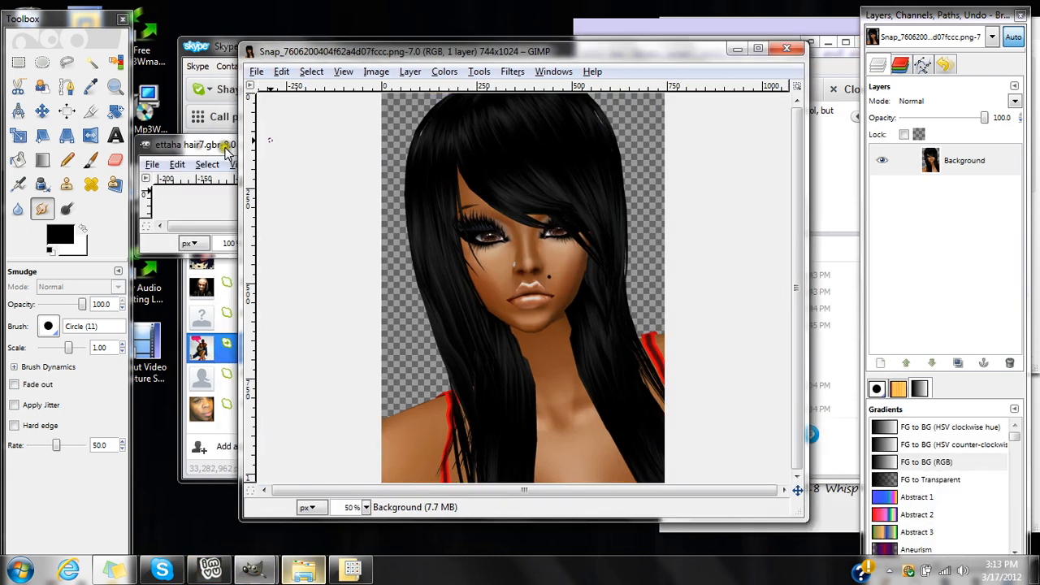
pyautogui.click(227, 152)
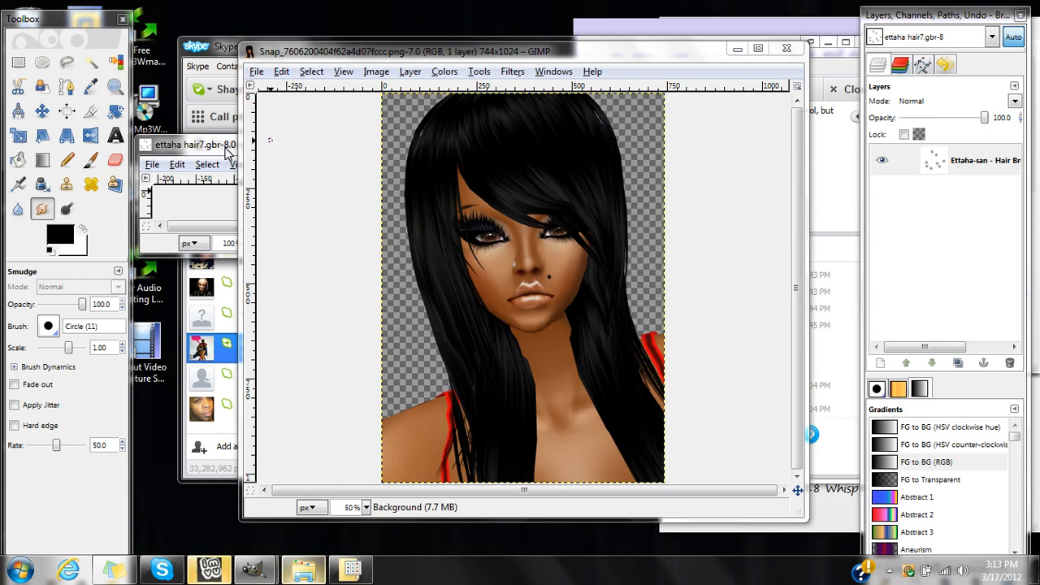
pyautogui.click(737, 50)
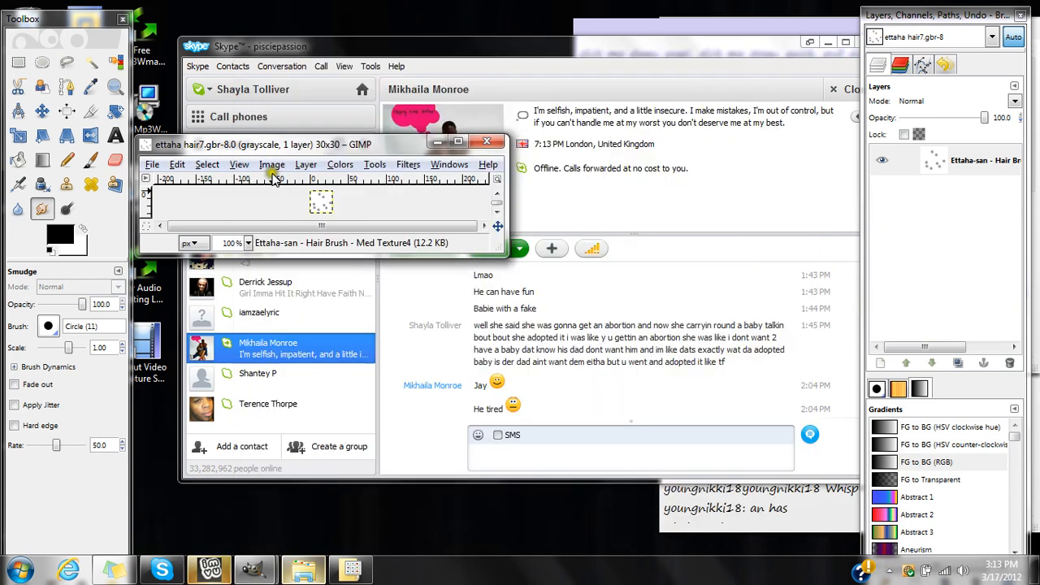
pyautogui.moveTo(266, 152); pyautogui.dragTo(385, 153)
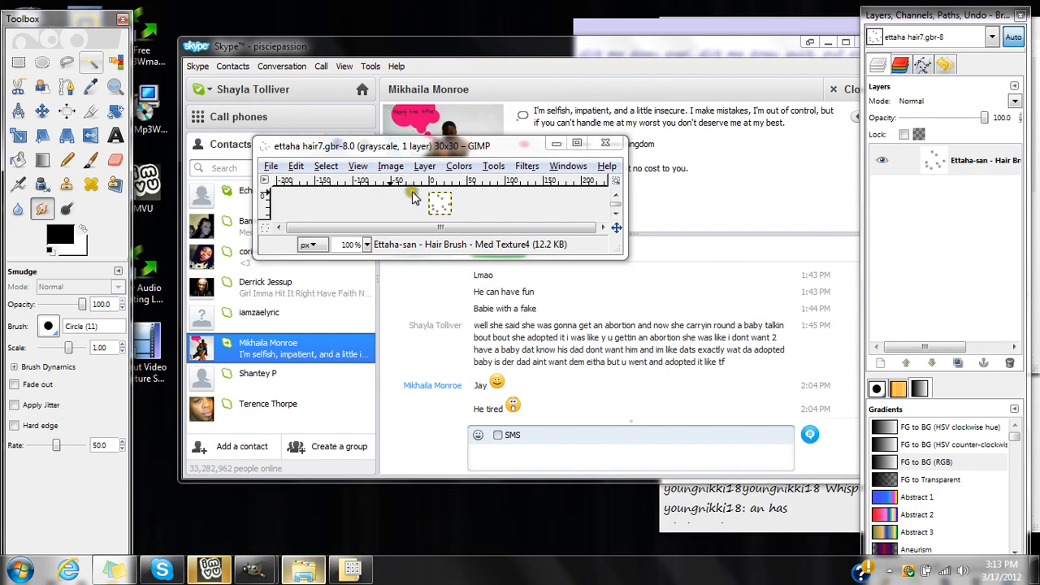
# Select the white background of the ettaha hair7 image with Fuzzy Select and add an alpha channel to its layer.
pyautogui.press('u')
pyautogui.click(441, 204)
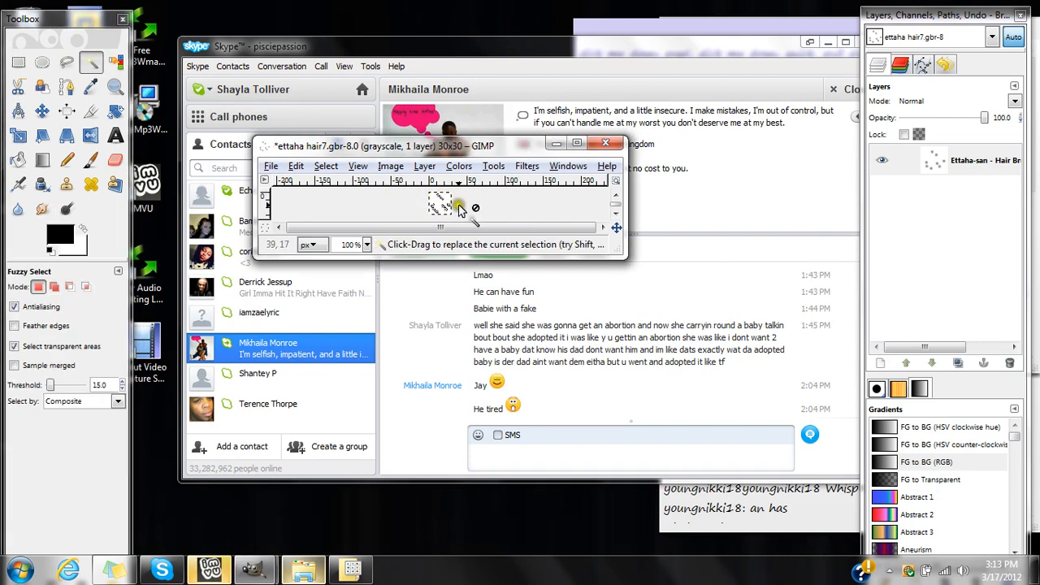
pyautogui.rightClick(955, 161)
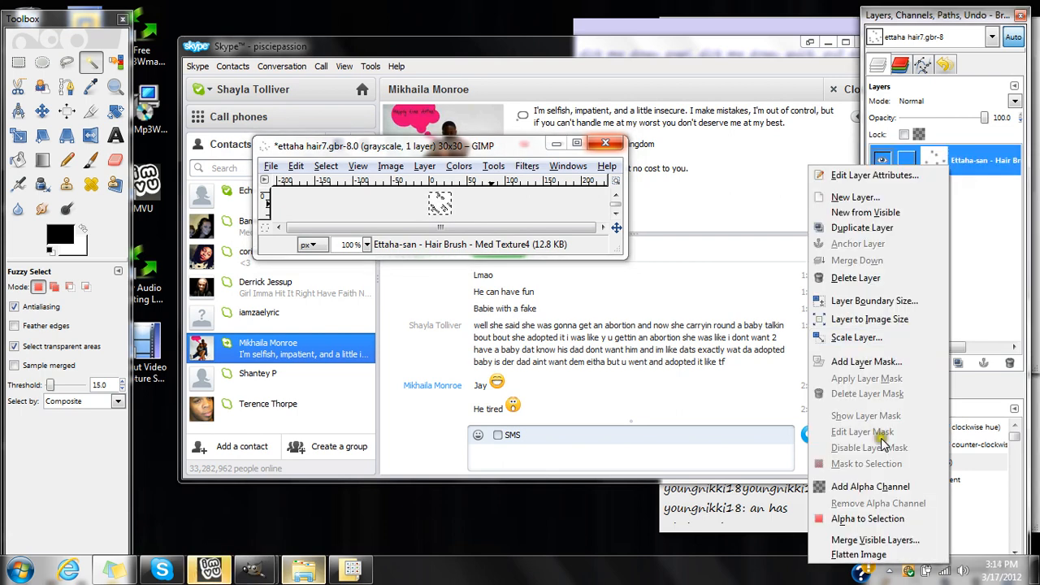
pyautogui.click(871, 485)
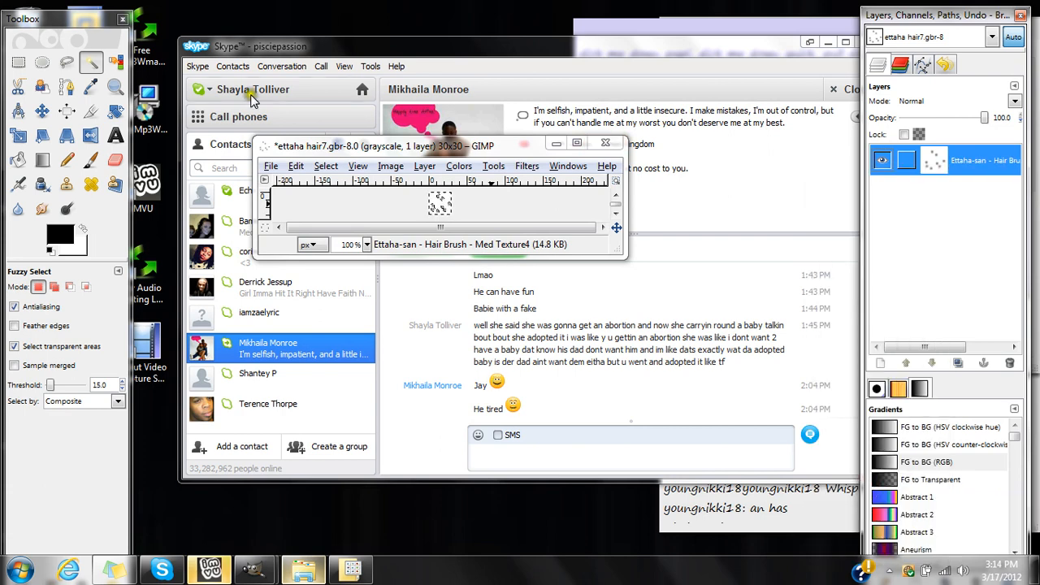
# Clear the selected white background from the ettaha hair7 image.
pyautogui.rightClick(441, 211)
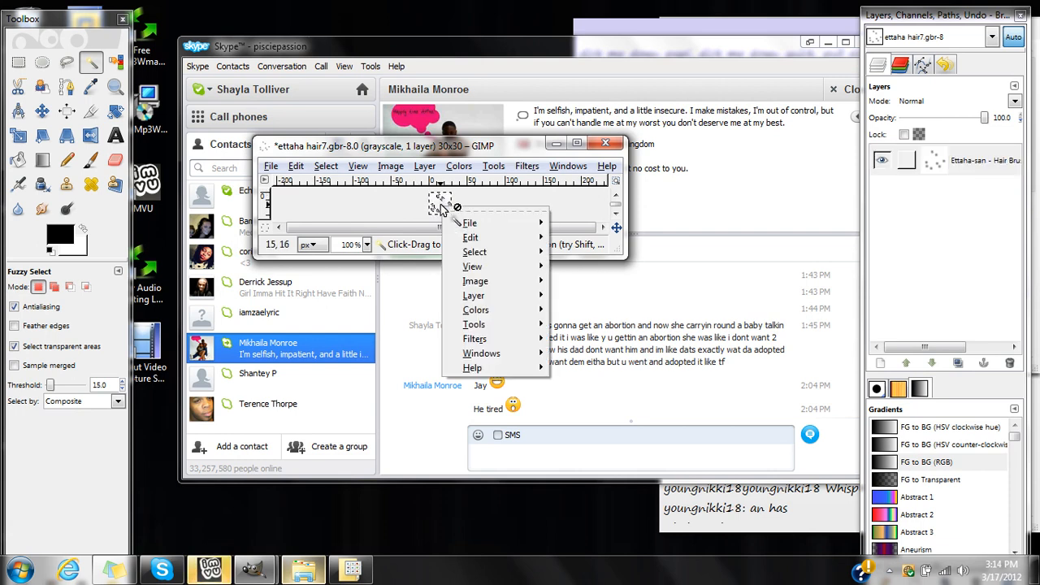
pyautogui.moveTo(474, 237)
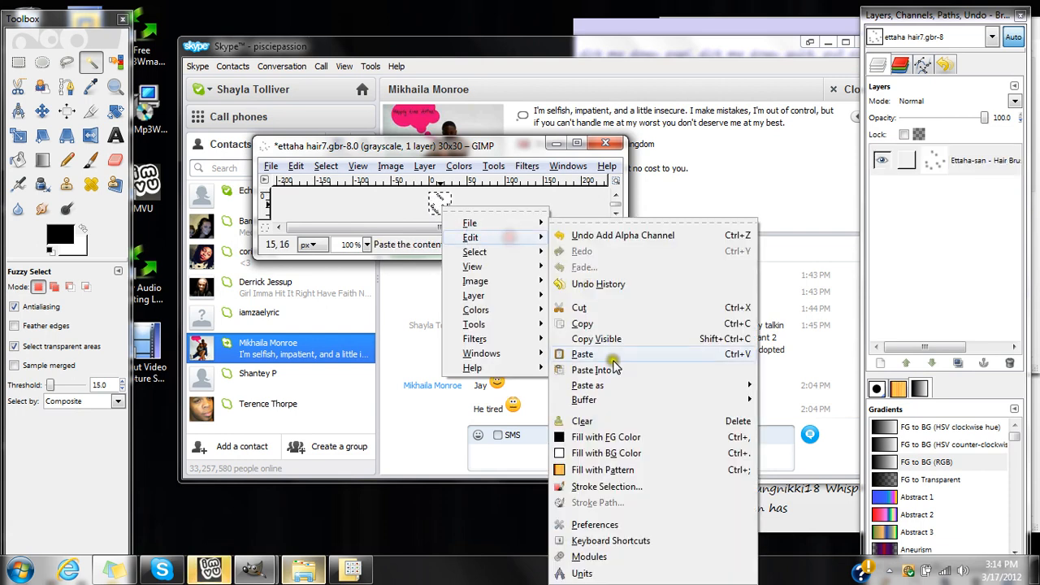
pyautogui.click(603, 422)
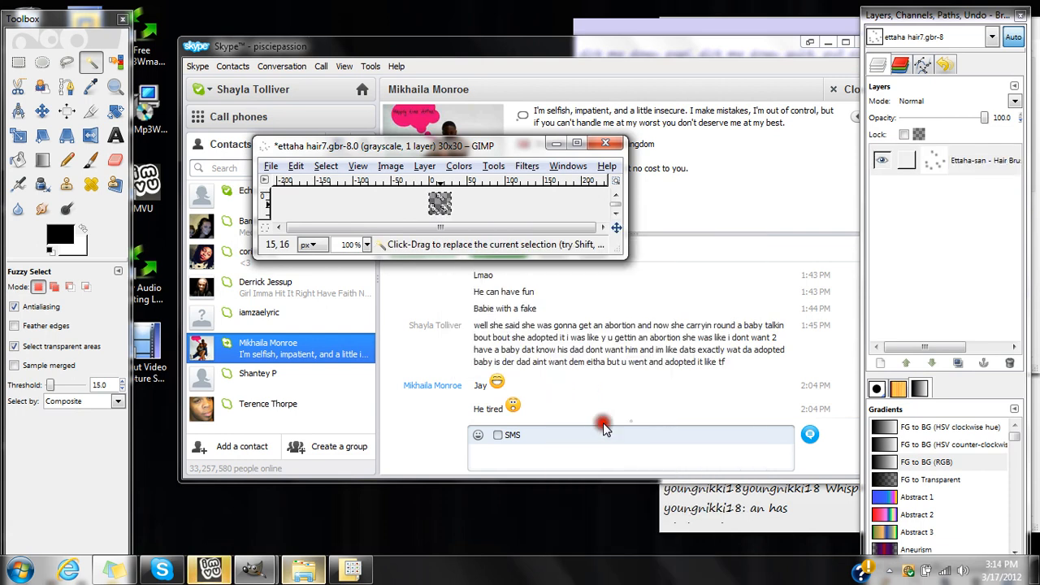
# Invert the selection and fill the hair brush dots with the black foreground color.
pyautogui.rightClick(479, 213)
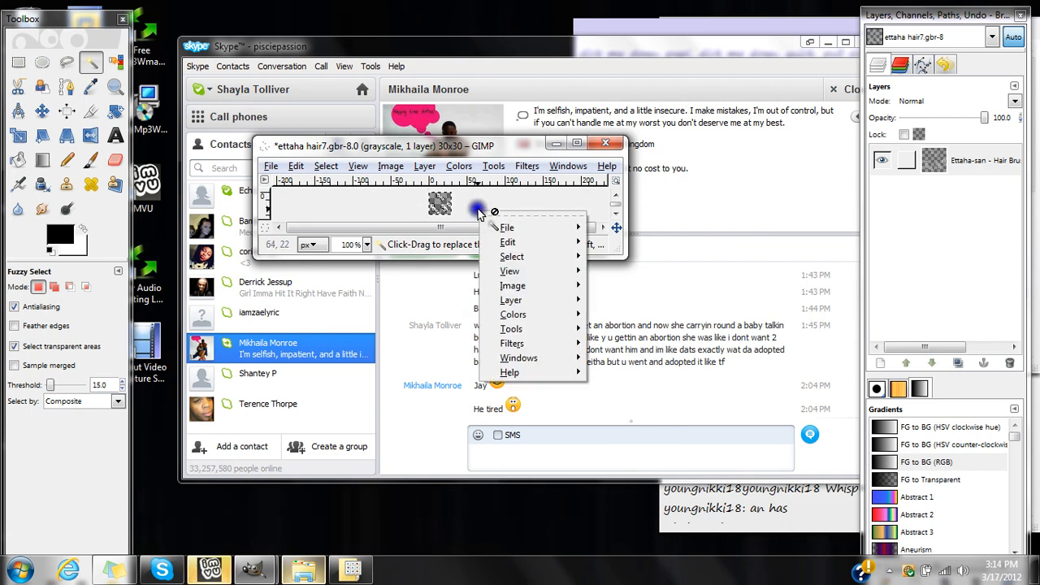
pyautogui.moveTo(523, 256)
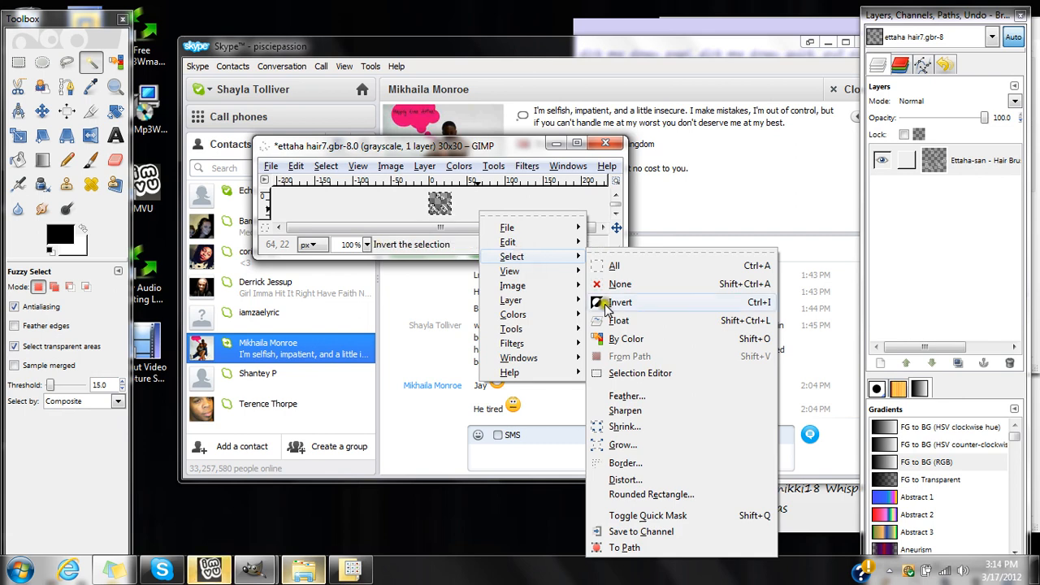
pyautogui.click(605, 307)
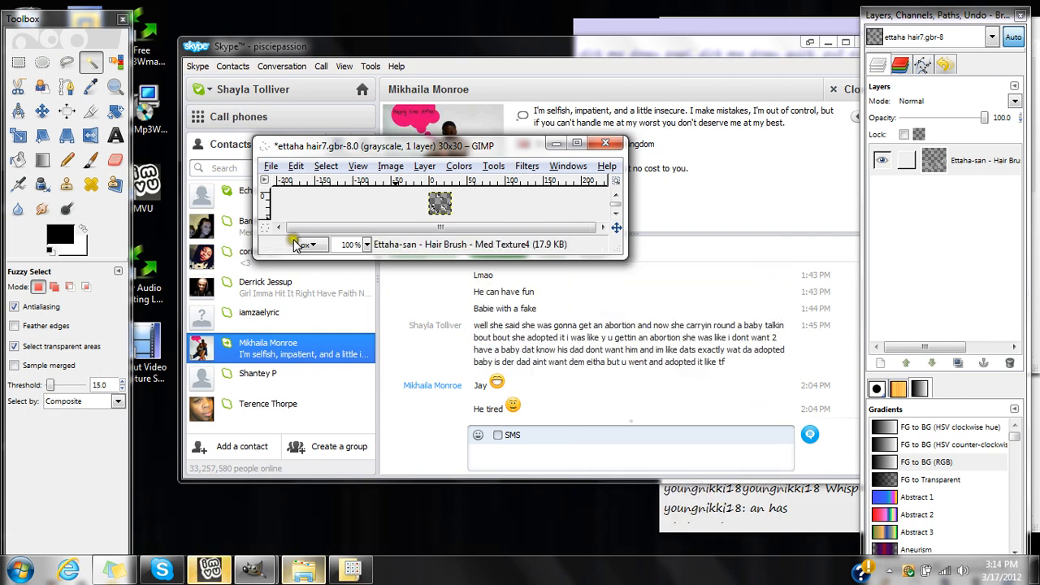
pyautogui.click(89, 237)
pyautogui.moveTo(90, 237)
pyautogui.mouseDown()
pyautogui.moveTo(395, 221)
pyautogui.moveTo(438, 207)
pyautogui.mouseUp()
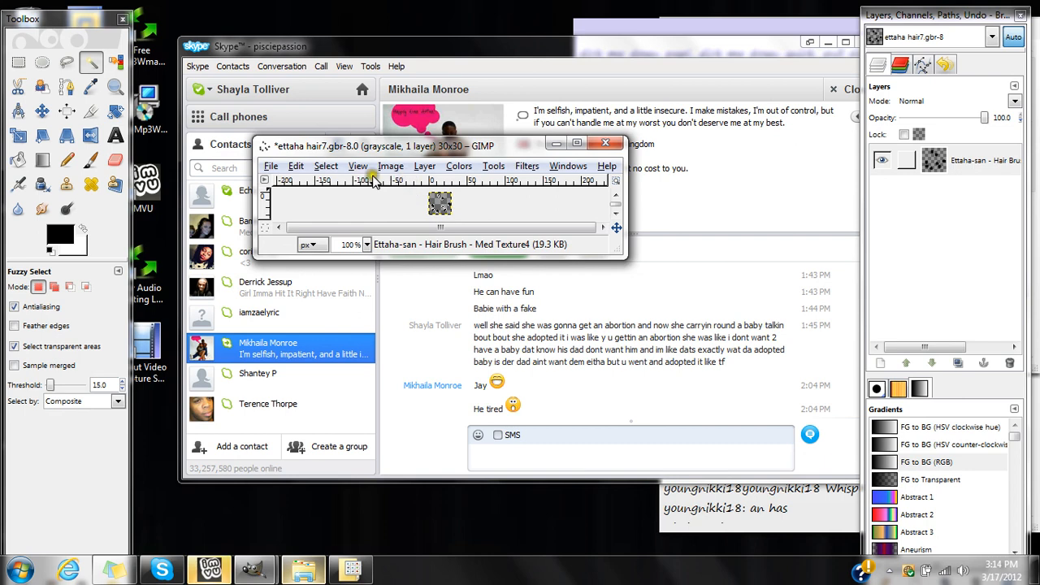
# Remove the selection and copy the whole hair brush image to the clipboard.
pyautogui.click(299, 166)
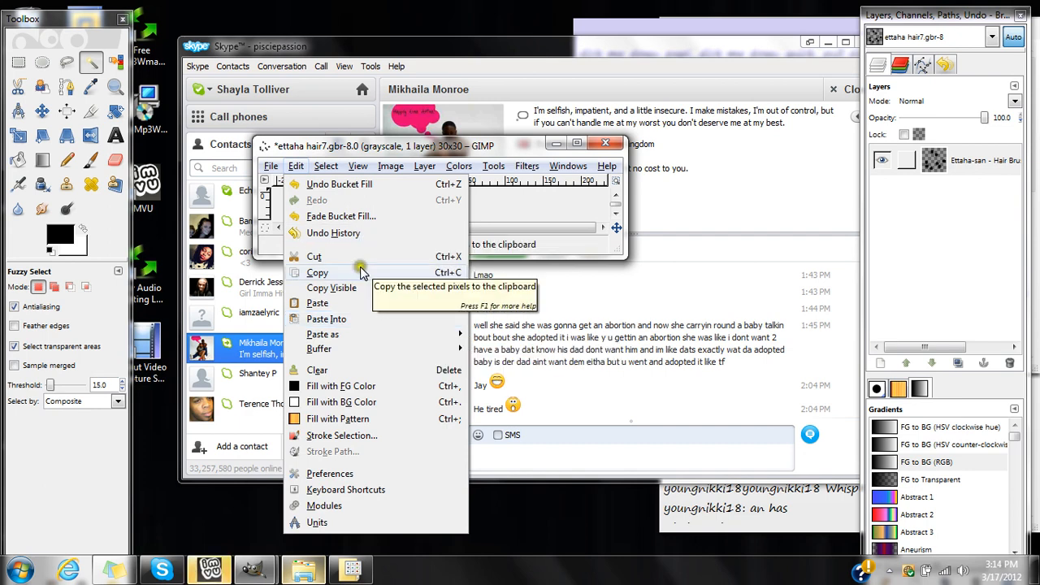
pyautogui.click(326, 165)
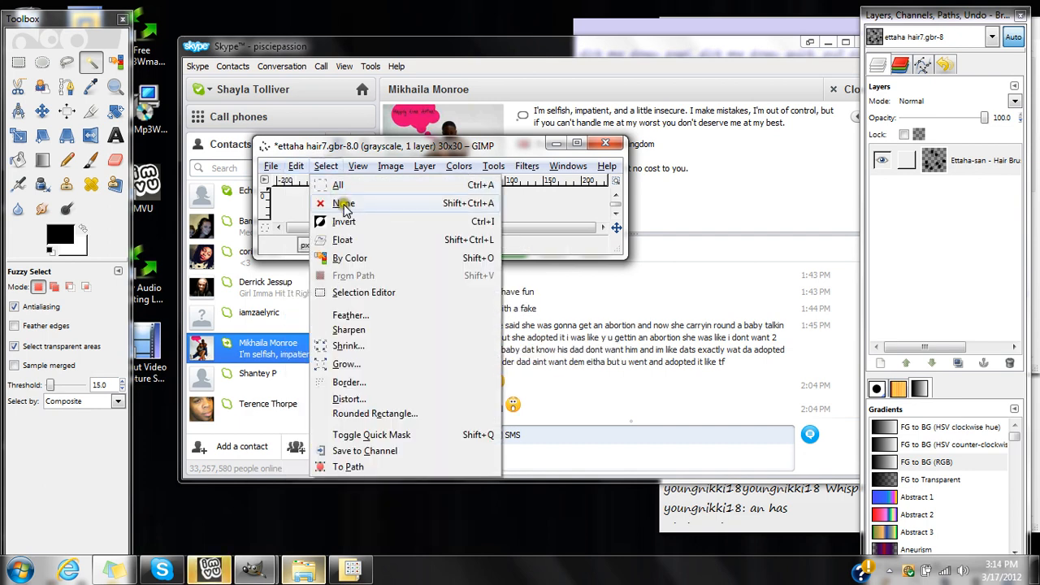
pyautogui.click(343, 204)
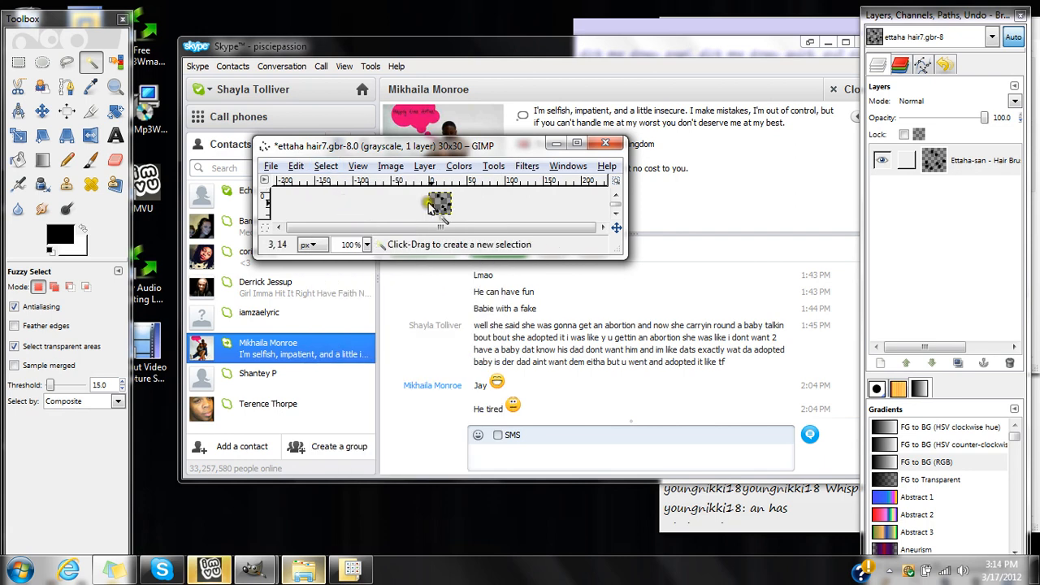
pyautogui.rightClick(454, 209)
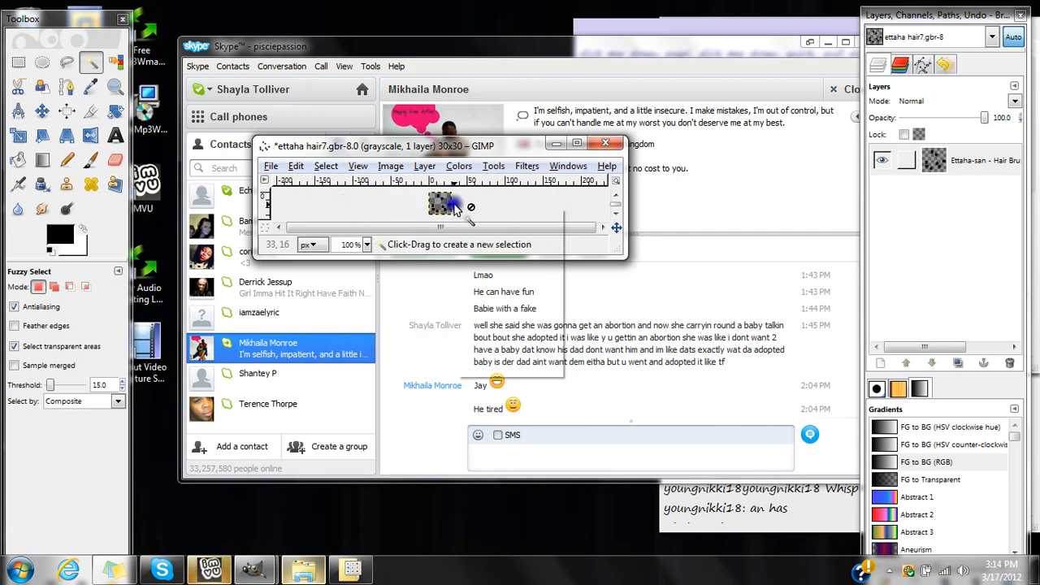
pyautogui.click(512, 236)
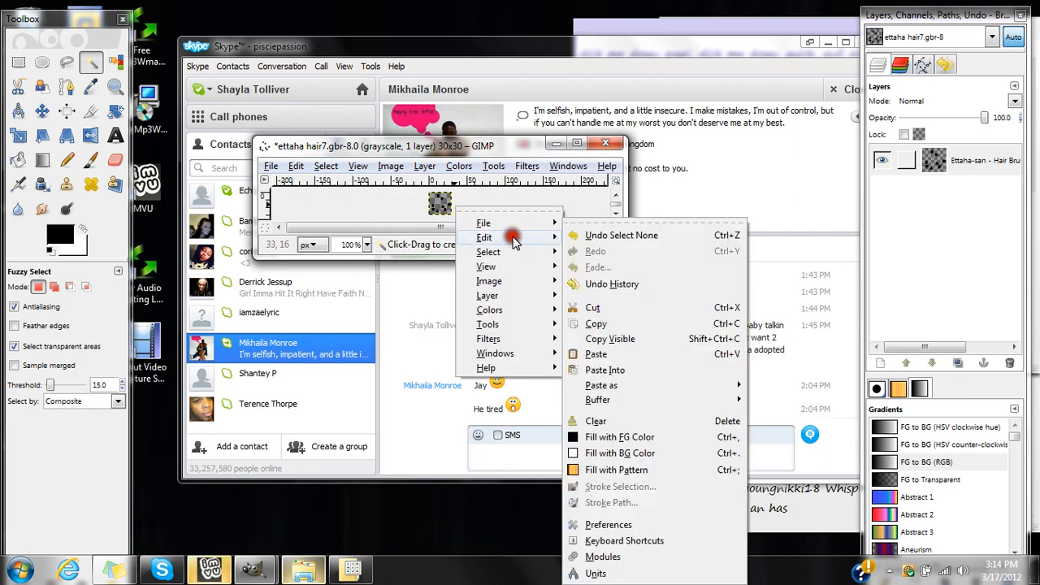
pyautogui.click(607, 325)
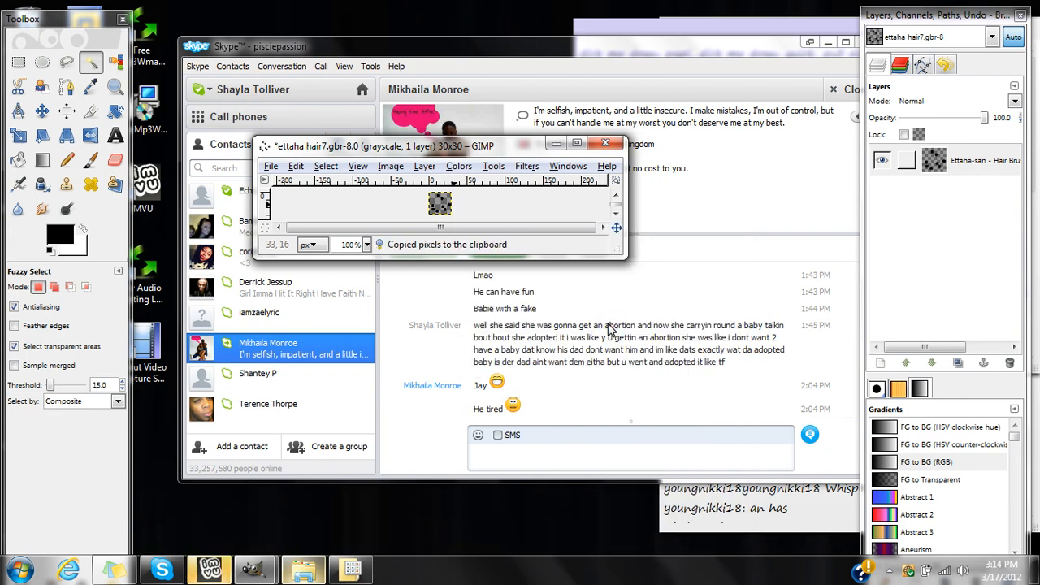
# Display the brush list and bring the portrait image back up, with the hair brush image and Skype minimized.
pyautogui.click(877, 388)
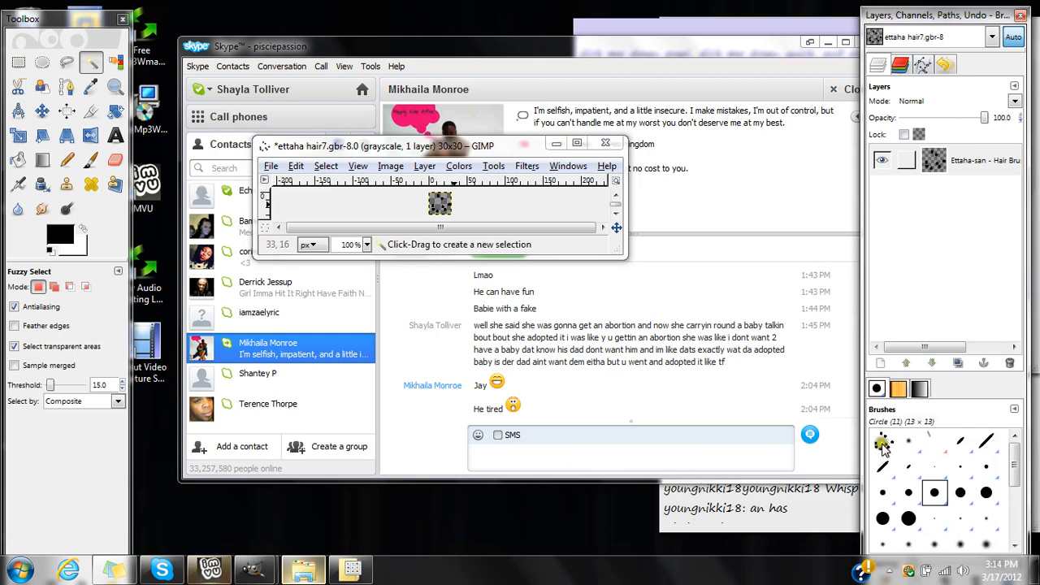
pyautogui.click(556, 143)
pyautogui.click(815, 42)
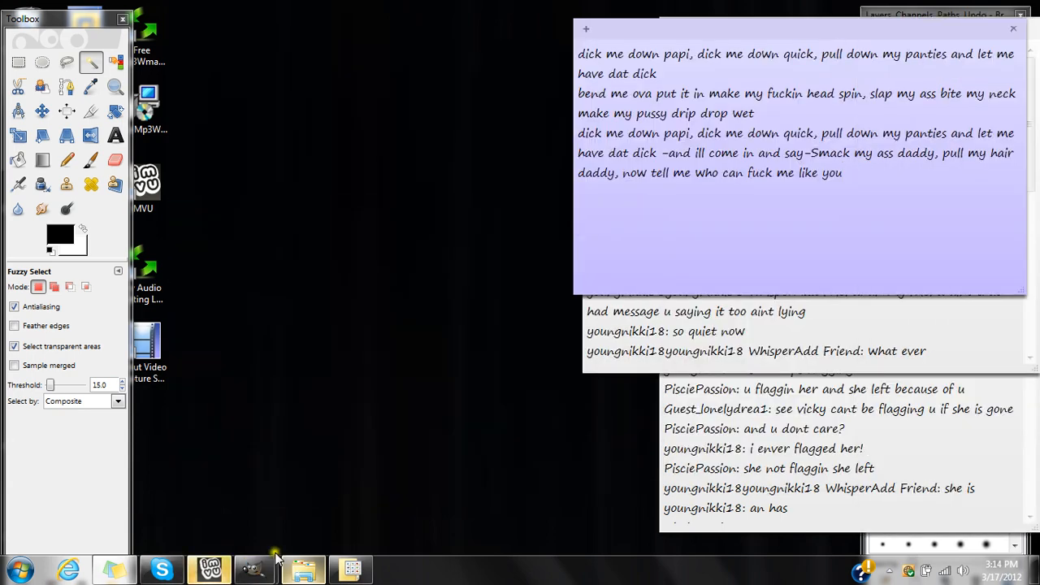
pyautogui.moveTo(265, 573)
pyautogui.click(337, 513)
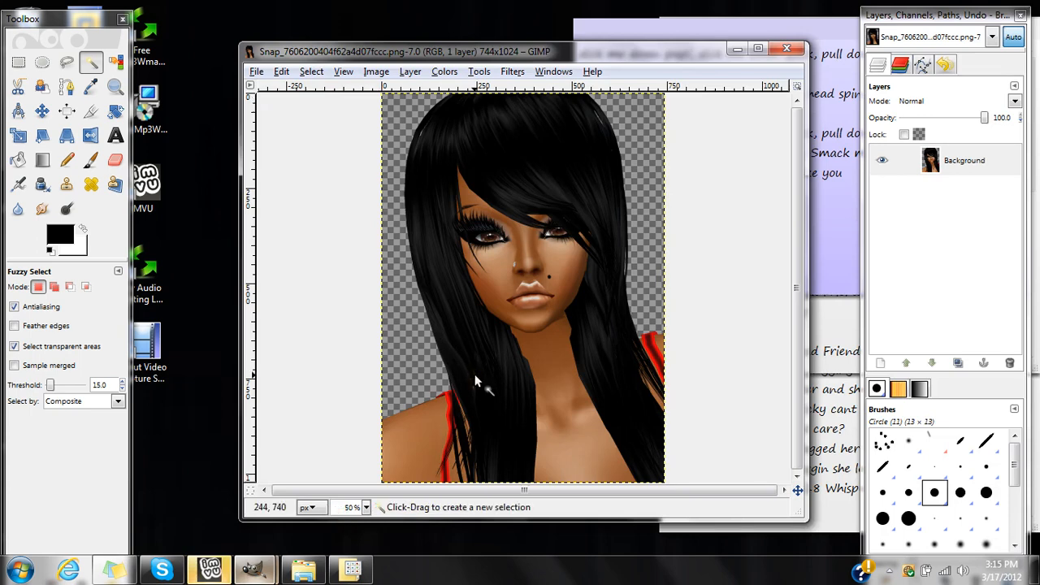
pyautogui.click(512, 194)
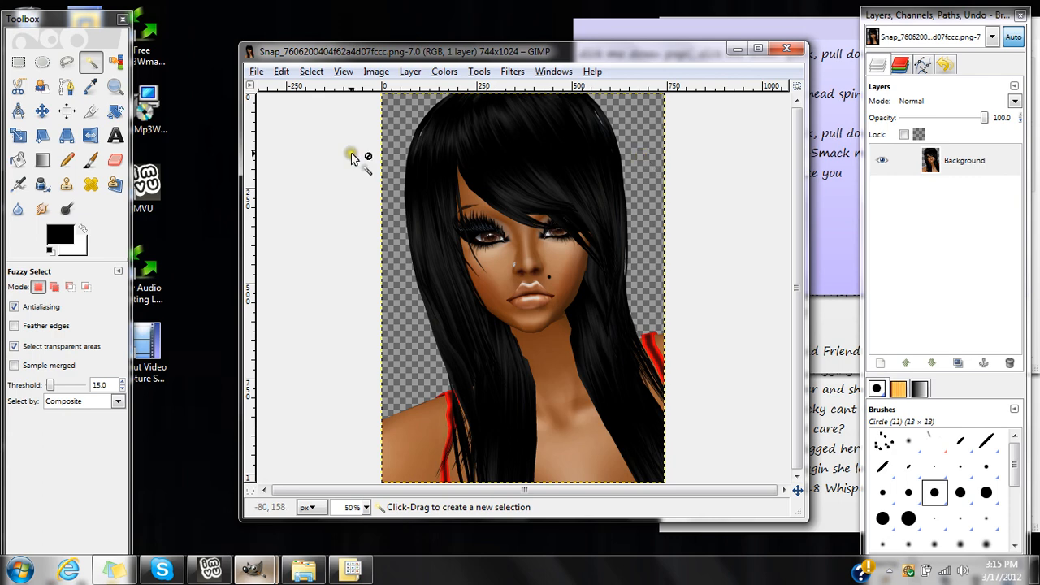
# Activate the Smudge tool and choose the Clipboard brush for it.
pyautogui.click(42, 209)
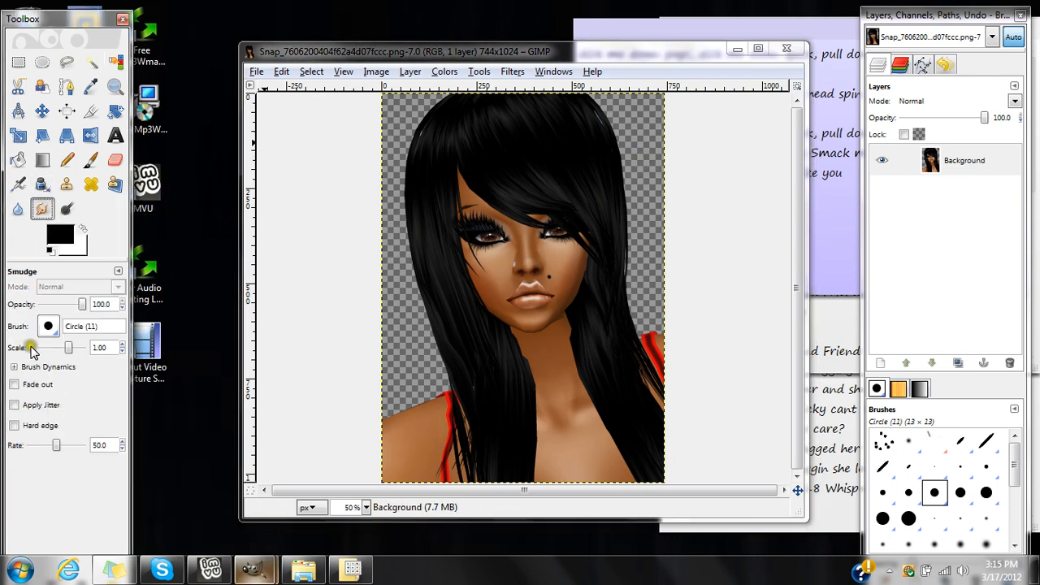
pyautogui.click(47, 329)
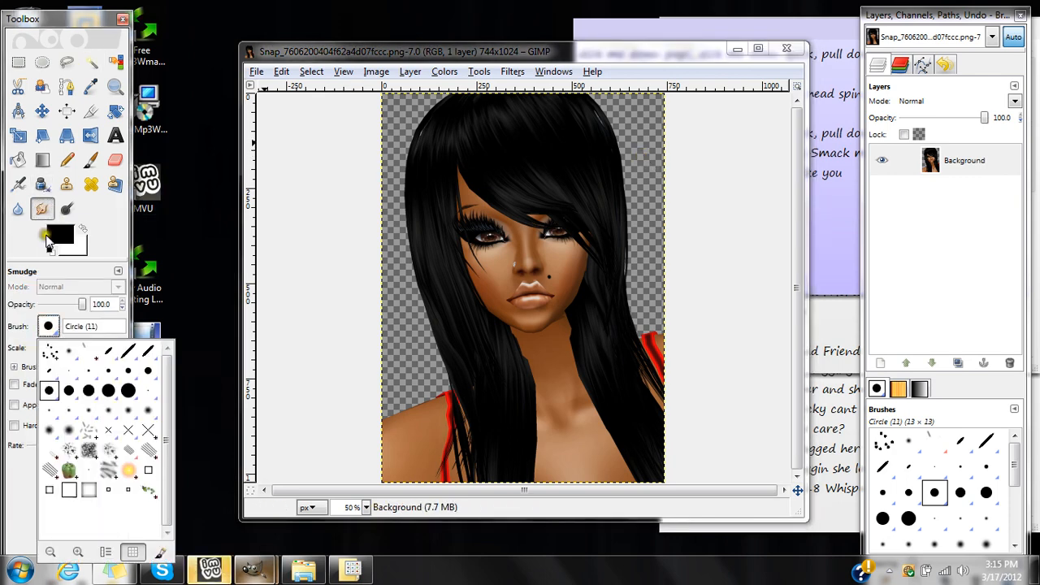
pyautogui.click(43, 209)
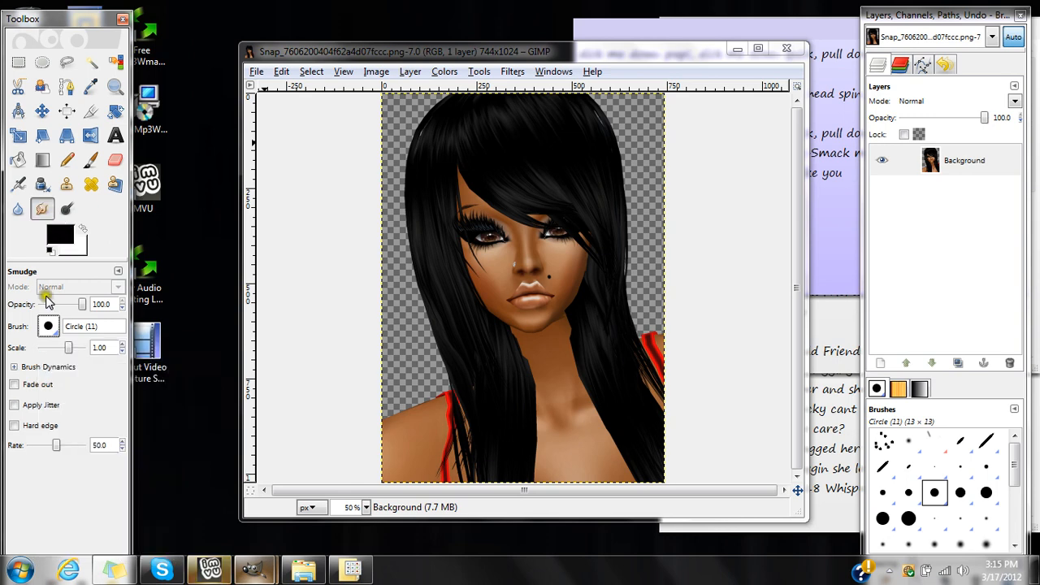
pyautogui.click(48, 329)
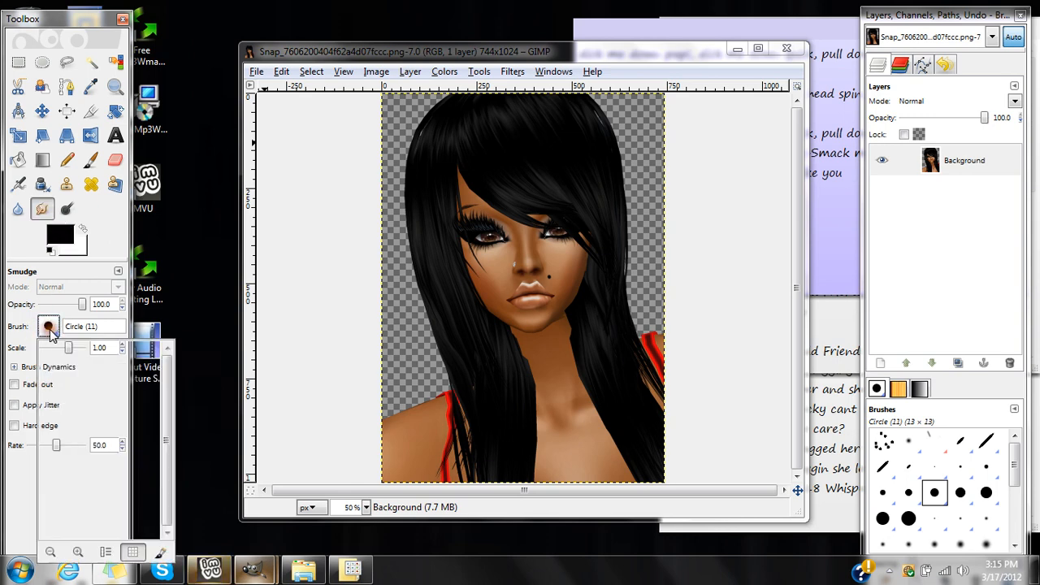
pyautogui.click(49, 353)
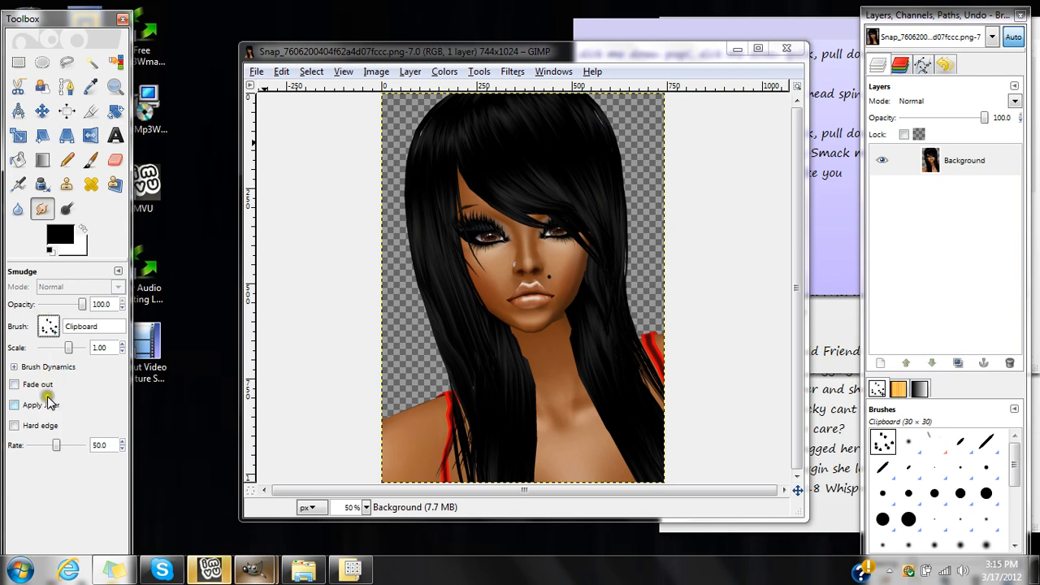
# Set the Smudge rate to 82.4 and smudge the hair's outer edge on the image's left side into wisps, down to the shoulder.
pyautogui.moveTo(56, 446); pyautogui.dragTo(73, 453)
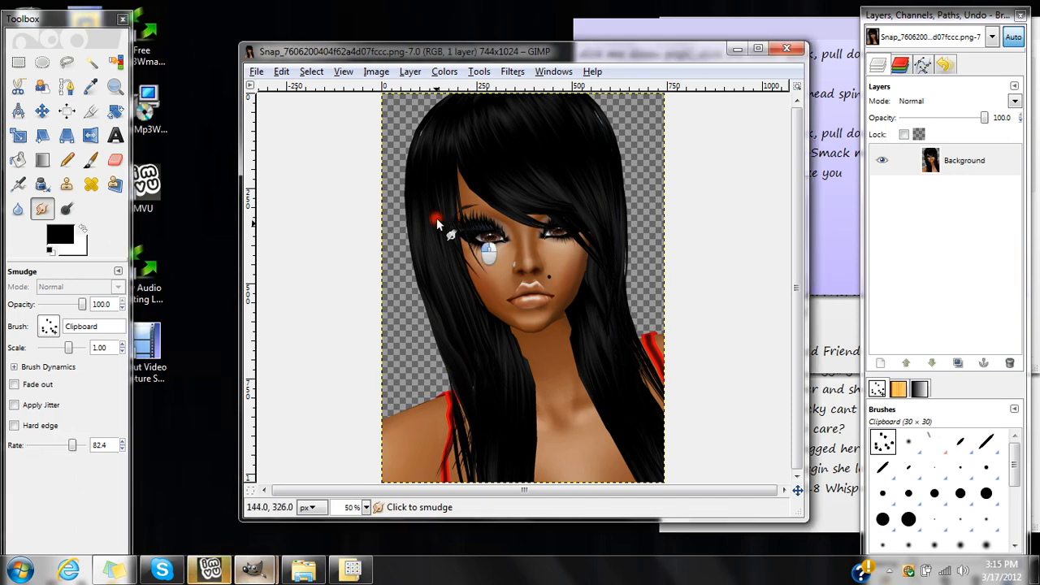
pyautogui.moveTo(448, 262)
pyautogui.mouseDown()
pyautogui.moveTo(456, 412)
pyautogui.moveTo(452, 350)
pyautogui.moveTo(436, 421)
pyautogui.moveTo(447, 346)
pyautogui.moveTo(438, 408)
pyautogui.mouseUp()
pyautogui.moveTo(440, 354); pyautogui.dragTo(436, 385)
pyautogui.moveTo(437, 369)
pyautogui.mouseDown()
pyautogui.moveTo(434, 328)
pyautogui.moveTo(432, 379)
pyautogui.mouseUp()
pyautogui.moveTo(442, 311)
pyautogui.mouseDown()
pyautogui.moveTo(426, 387)
pyautogui.moveTo(442, 342)
pyautogui.moveTo(425, 276)
pyautogui.moveTo(425, 370)
pyautogui.mouseUp()
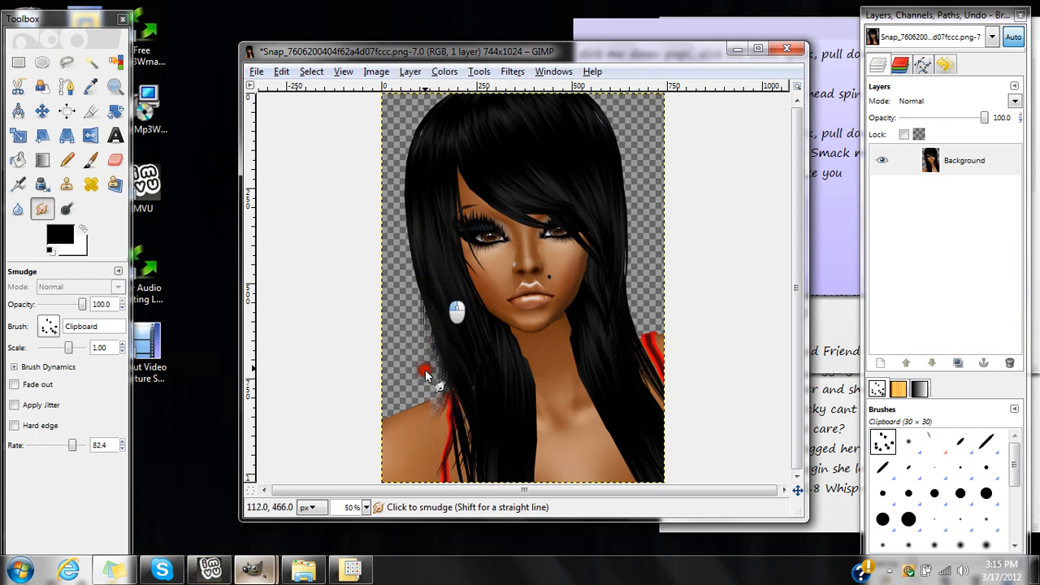
pyautogui.moveTo(420, 251); pyautogui.dragTo(422, 374)
pyautogui.moveTo(427, 268); pyautogui.dragTo(432, 382)
pyautogui.moveTo(426, 259); pyautogui.dragTo(424, 322)
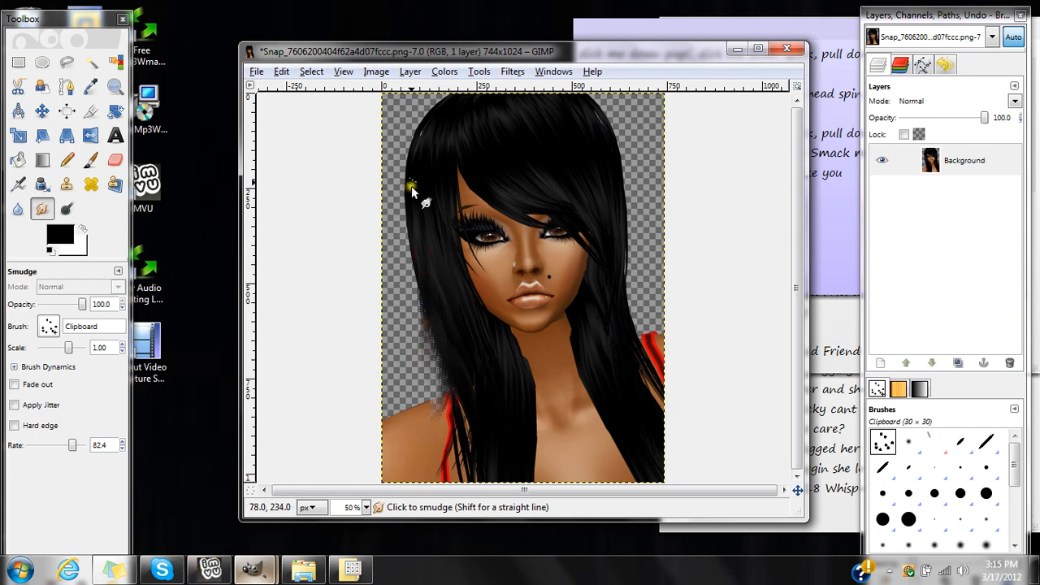
# Smudge the long hair on the image's left side downward and fray its lower ends over the chest.
pyautogui.moveTo(413, 191)
pyautogui.mouseDown()
pyautogui.moveTo(429, 205)
pyautogui.moveTo(440, 319)
pyautogui.mouseUp()
pyautogui.moveTo(436, 276); pyautogui.dragTo(447, 354)
pyautogui.moveTo(439, 193)
pyautogui.mouseDown()
pyautogui.moveTo(446, 279)
pyautogui.moveTo(493, 435)
pyautogui.moveTo(558, 476)
pyautogui.moveTo(529, 446)
pyautogui.moveTo(553, 490)
pyautogui.moveTo(560, 480)
pyautogui.moveTo(547, 456)
pyautogui.moveTo(541, 466)
pyautogui.moveTo(538, 455)
pyautogui.moveTo(555, 501)
pyautogui.mouseUp()
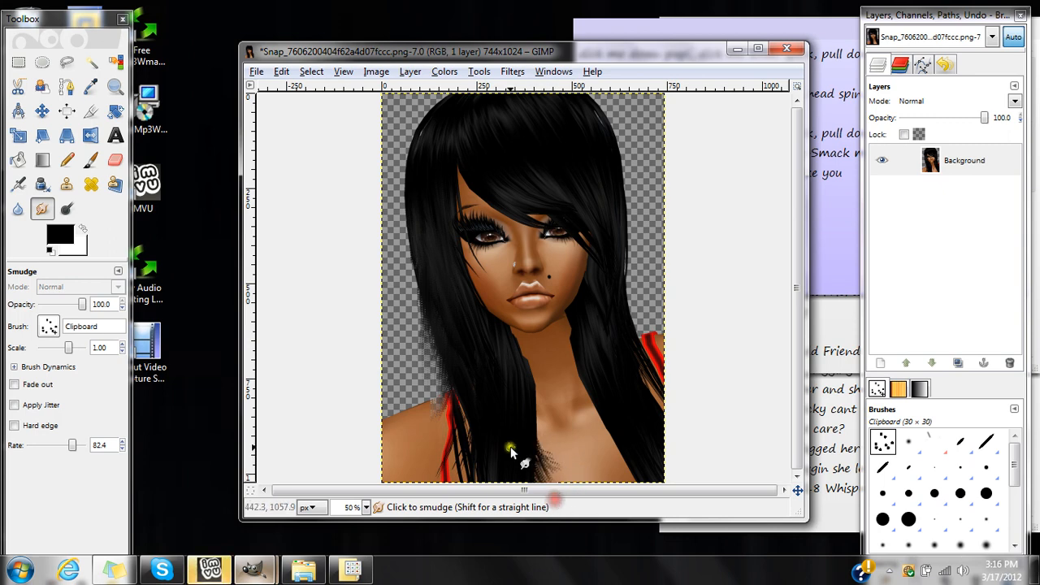
pyautogui.moveTo(511, 450); pyautogui.dragTo(523, 518)
pyautogui.moveTo(491, 459); pyautogui.dragTo(510, 497)
pyautogui.moveTo(478, 426)
pyautogui.mouseDown()
pyautogui.moveTo(482, 464)
pyautogui.moveTo(506, 497)
pyautogui.moveTo(483, 466)
pyautogui.moveTo(524, 490)
pyautogui.mouseUp()
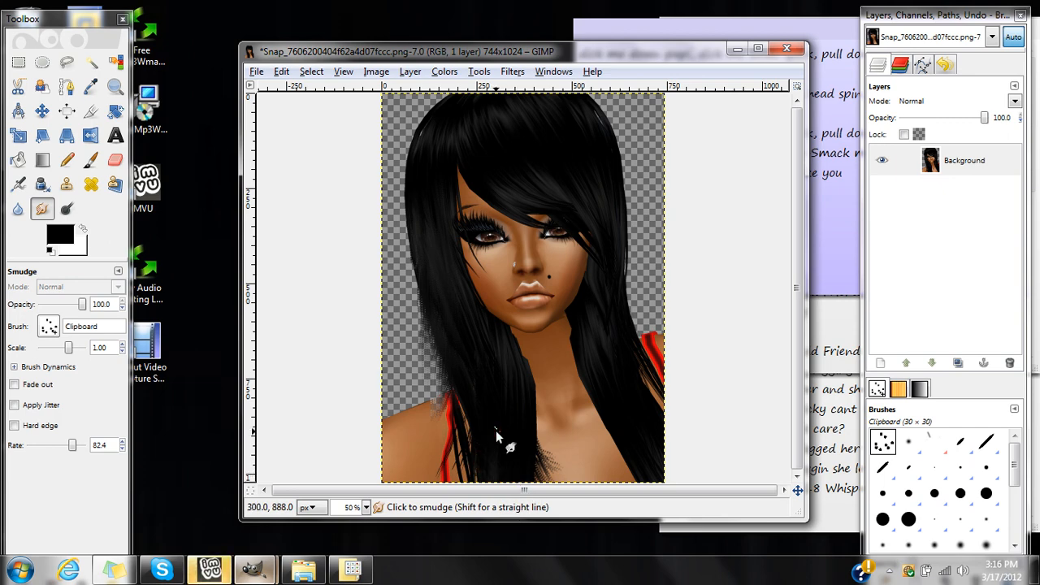
pyautogui.moveTo(496, 431); pyautogui.dragTo(491, 415)
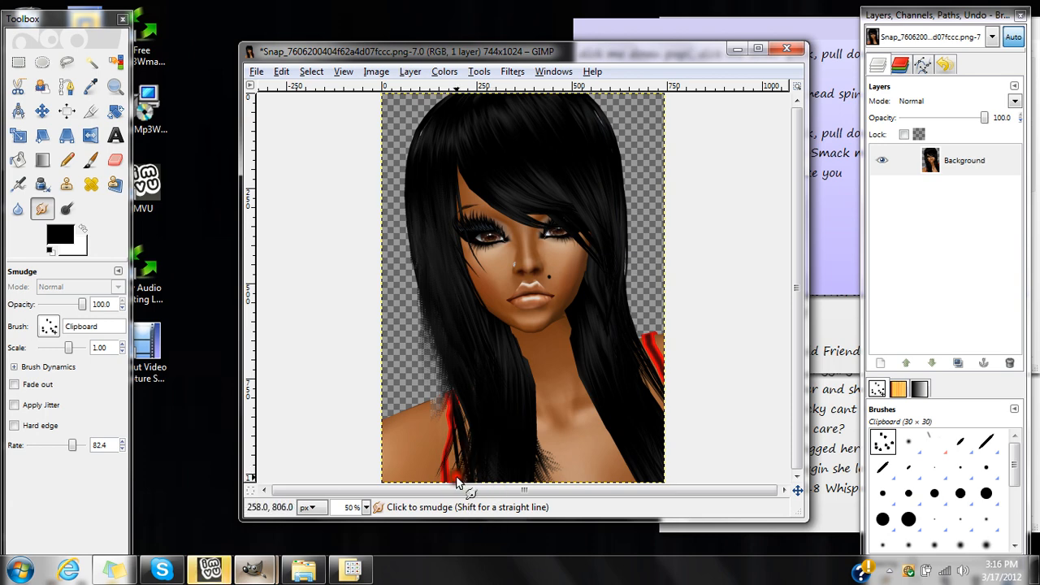
# Smudge the strands around the red strap on the image's left side and rework the hair's outer edge above the shoulder.
pyautogui.moveTo(456, 483)
pyautogui.mouseDown()
pyautogui.moveTo(464, 401)
pyautogui.moveTo(462, 435)
pyautogui.mouseUp()
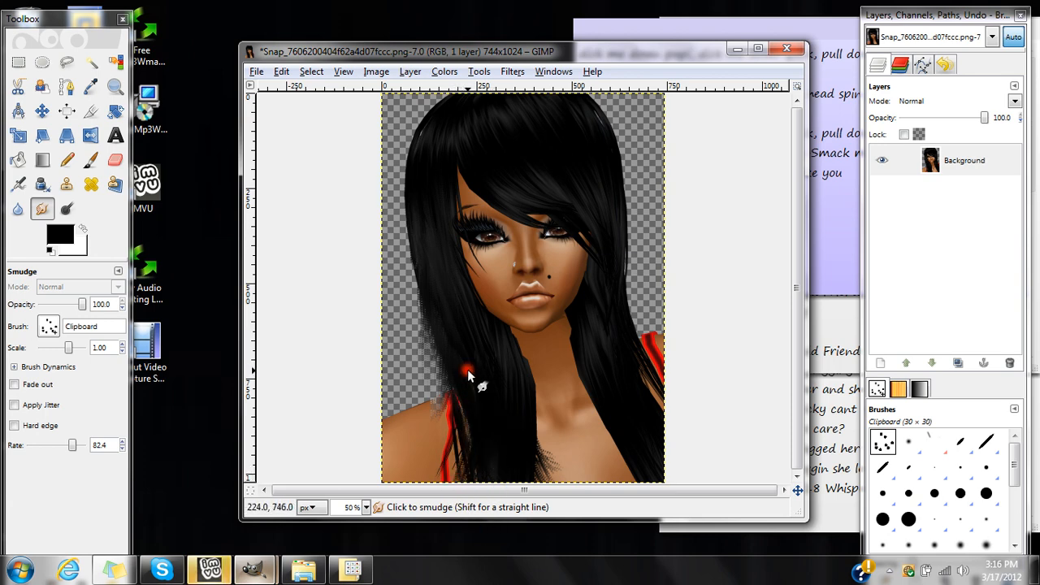
pyautogui.moveTo(467, 374)
pyautogui.mouseDown()
pyautogui.moveTo(462, 453)
pyautogui.moveTo(468, 441)
pyautogui.mouseUp()
pyautogui.moveTo(455, 339); pyautogui.dragTo(487, 431)
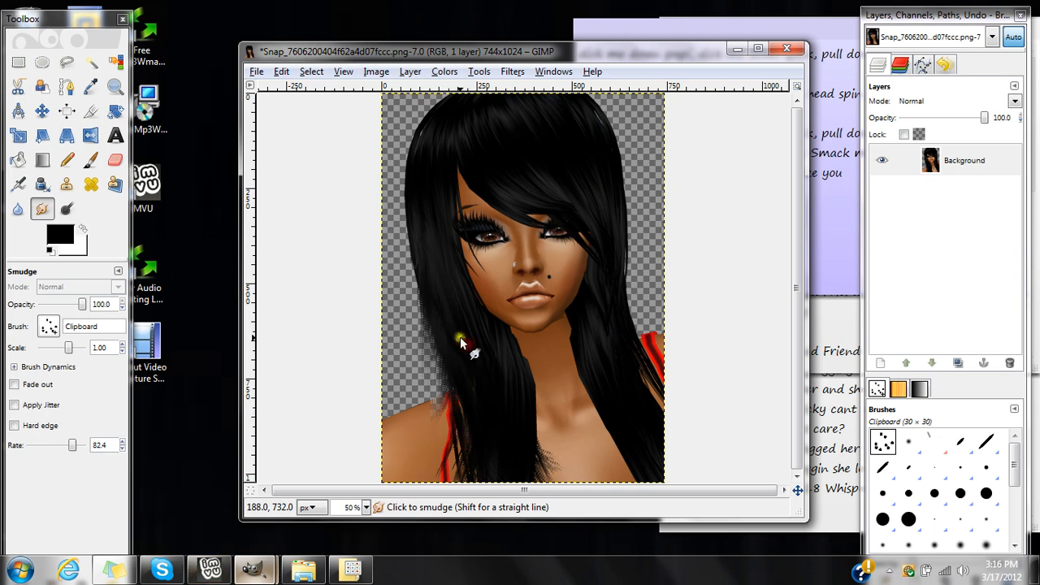
pyautogui.moveTo(460, 337)
pyautogui.mouseDown()
pyautogui.moveTo(431, 373)
pyautogui.moveTo(434, 387)
pyautogui.mouseUp()
pyautogui.moveTo(434, 399)
pyautogui.mouseDown()
pyautogui.moveTo(443, 324)
pyautogui.moveTo(429, 315)
pyautogui.moveTo(428, 379)
pyautogui.moveTo(427, 304)
pyautogui.mouseUp()
# Smudge the inner edge of the left-hand hair into wisps over the chest, neck and cheek.
pyautogui.moveTo(427, 304)
pyautogui.mouseDown()
pyautogui.moveTo(419, 371)
pyautogui.moveTo(425, 306)
pyautogui.moveTo(419, 373)
pyautogui.moveTo(435, 300)
pyautogui.moveTo(414, 376)
pyautogui.moveTo(529, 392)
pyautogui.moveTo(548, 454)
pyautogui.moveTo(518, 395)
pyautogui.moveTo(558, 458)
pyautogui.moveTo(527, 399)
pyautogui.moveTo(562, 429)
pyautogui.moveTo(520, 363)
pyautogui.moveTo(549, 410)
pyautogui.mouseUp()
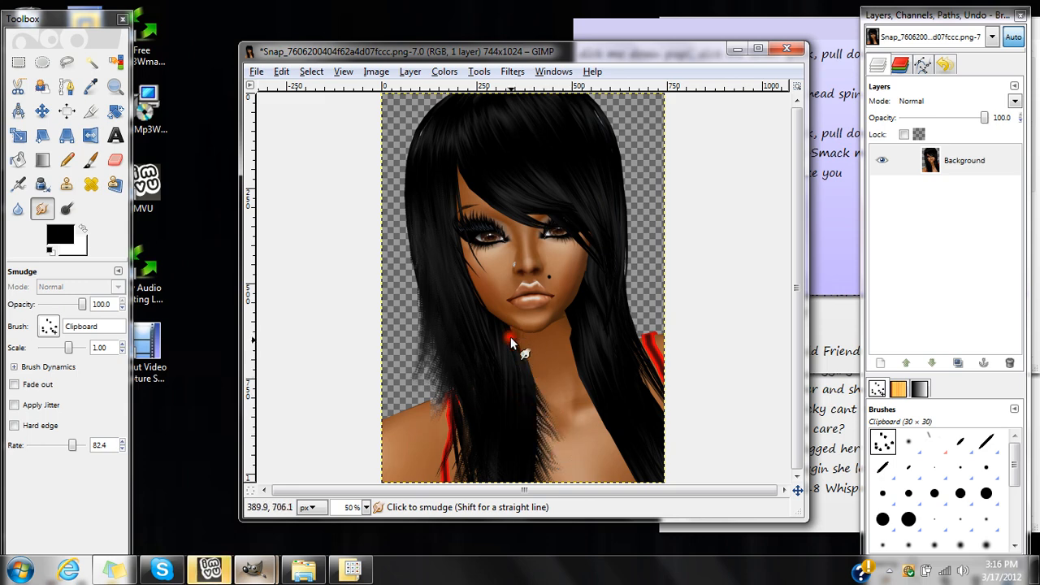
pyautogui.moveTo(509, 335); pyautogui.dragTo(528, 351)
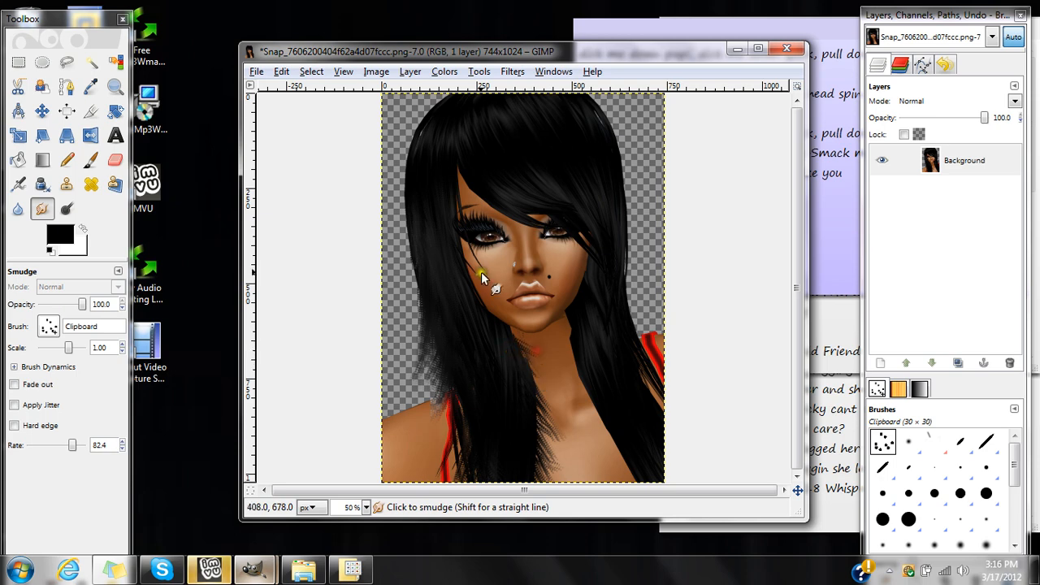
pyautogui.moveTo(462, 260)
pyautogui.mouseDown()
pyautogui.moveTo(490, 287)
pyautogui.moveTo(473, 288)
pyautogui.moveTo(503, 310)
pyautogui.moveTo(479, 298)
pyautogui.moveTo(492, 307)
pyautogui.moveTo(476, 293)
pyautogui.moveTo(506, 308)
pyautogui.moveTo(488, 294)
pyautogui.moveTo(503, 303)
pyautogui.moveTo(506, 290)
pyautogui.moveTo(466, 274)
pyautogui.moveTo(493, 298)
pyautogui.moveTo(476, 299)
pyautogui.moveTo(516, 326)
pyautogui.moveTo(484, 318)
pyautogui.moveTo(522, 333)
pyautogui.moveTo(483, 307)
pyautogui.moveTo(532, 349)
pyautogui.moveTo(508, 348)
pyautogui.moveTo(536, 368)
pyautogui.moveTo(519, 358)
pyautogui.moveTo(550, 409)
pyautogui.moveTo(514, 376)
pyautogui.moveTo(502, 460)
pyautogui.moveTo(486, 433)
pyautogui.moveTo(508, 442)
pyautogui.moveTo(500, 351)
pyautogui.moveTo(465, 329)
pyautogui.moveTo(445, 225)
pyautogui.moveTo(445, 162)
pyautogui.moveTo(472, 150)
pyautogui.moveTo(455, 182)
pyautogui.mouseUp()
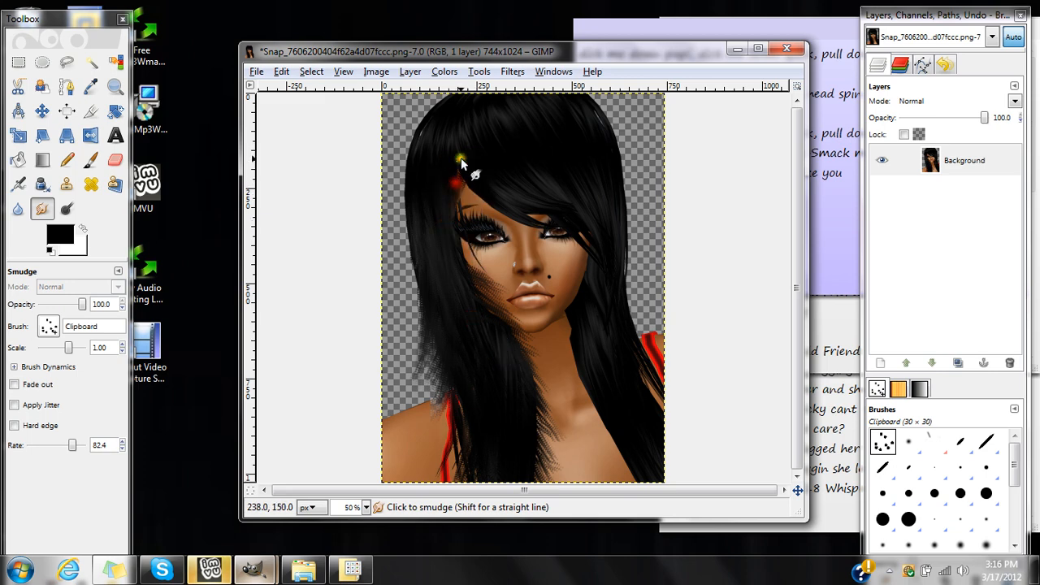
# Smudge the hair around the forehead and crown, following the fringe across to the opposite eye.
pyautogui.click(441, 218)
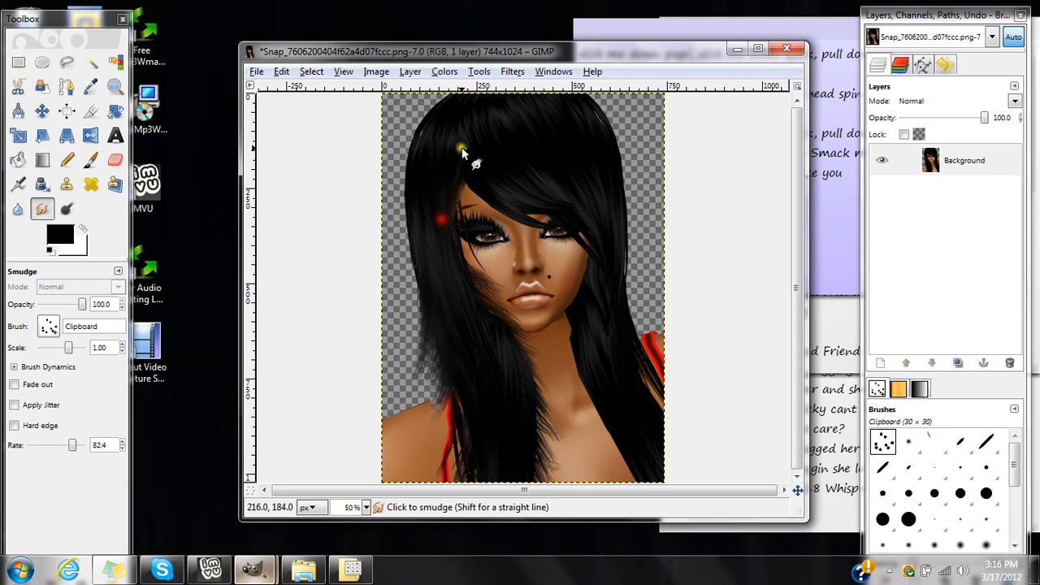
pyautogui.moveTo(461, 163)
pyautogui.mouseDown()
pyautogui.moveTo(446, 226)
pyautogui.moveTo(446, 196)
pyautogui.moveTo(423, 244)
pyautogui.mouseUp()
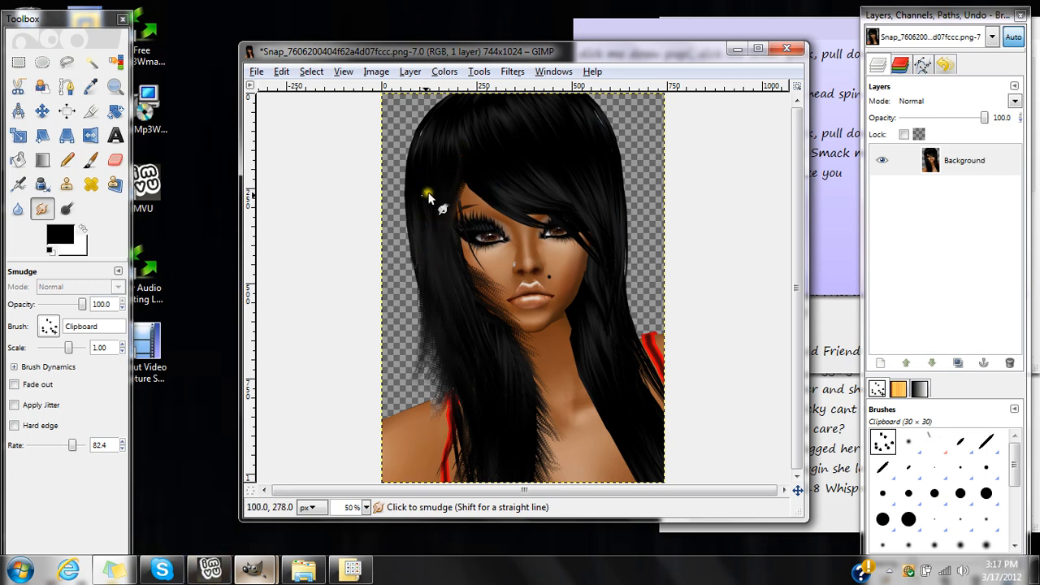
pyautogui.click(469, 140)
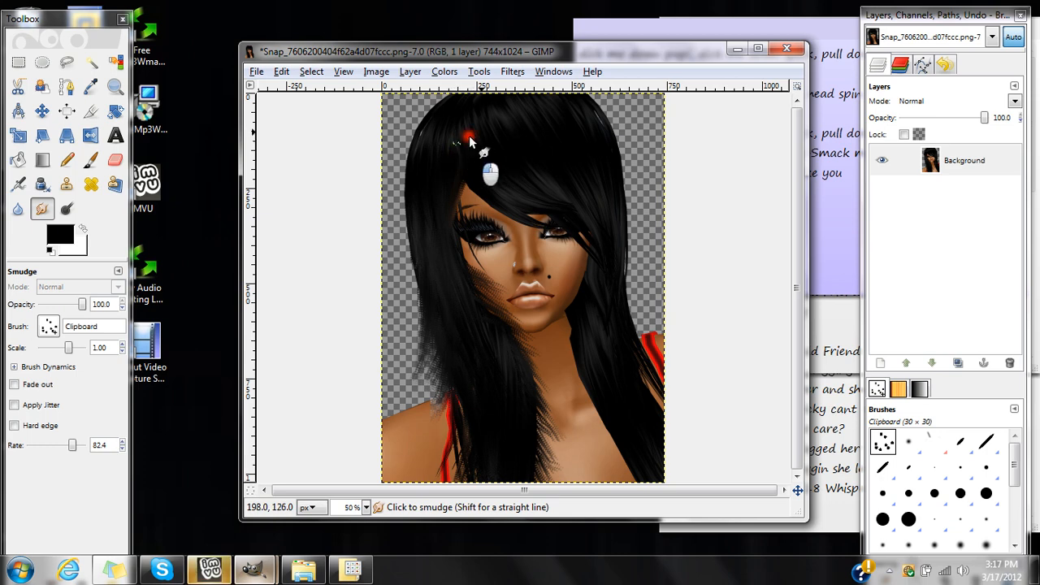
pyautogui.moveTo(470, 140)
pyautogui.mouseDown()
pyautogui.moveTo(451, 168)
pyautogui.moveTo(445, 160)
pyautogui.moveTo(472, 143)
pyautogui.moveTo(446, 163)
pyautogui.moveTo(453, 140)
pyautogui.moveTo(450, 162)
pyautogui.moveTo(444, 138)
pyautogui.moveTo(436, 183)
pyautogui.moveTo(431, 174)
pyautogui.moveTo(487, 160)
pyautogui.moveTo(481, 123)
pyautogui.moveTo(508, 144)
pyautogui.moveTo(440, 158)
pyautogui.moveTo(444, 115)
pyautogui.moveTo(423, 202)
pyautogui.moveTo(431, 156)
pyautogui.moveTo(499, 126)
pyautogui.moveTo(434, 125)
pyautogui.moveTo(423, 144)
pyautogui.moveTo(419, 134)
pyautogui.moveTo(517, 135)
pyautogui.moveTo(554, 164)
pyautogui.moveTo(506, 95)
pyautogui.moveTo(557, 121)
pyautogui.moveTo(525, 120)
pyautogui.moveTo(551, 140)
pyautogui.moveTo(487, 177)
pyautogui.moveTo(490, 203)
pyautogui.moveTo(475, 182)
pyautogui.moveTo(465, 193)
pyautogui.moveTo(475, 177)
pyautogui.moveTo(506, 218)
pyautogui.moveTo(534, 229)
pyautogui.moveTo(516, 209)
pyautogui.moveTo(559, 216)
pyautogui.moveTo(591, 228)
pyautogui.moveTo(604, 250)
pyautogui.moveTo(571, 213)
pyautogui.mouseUp()
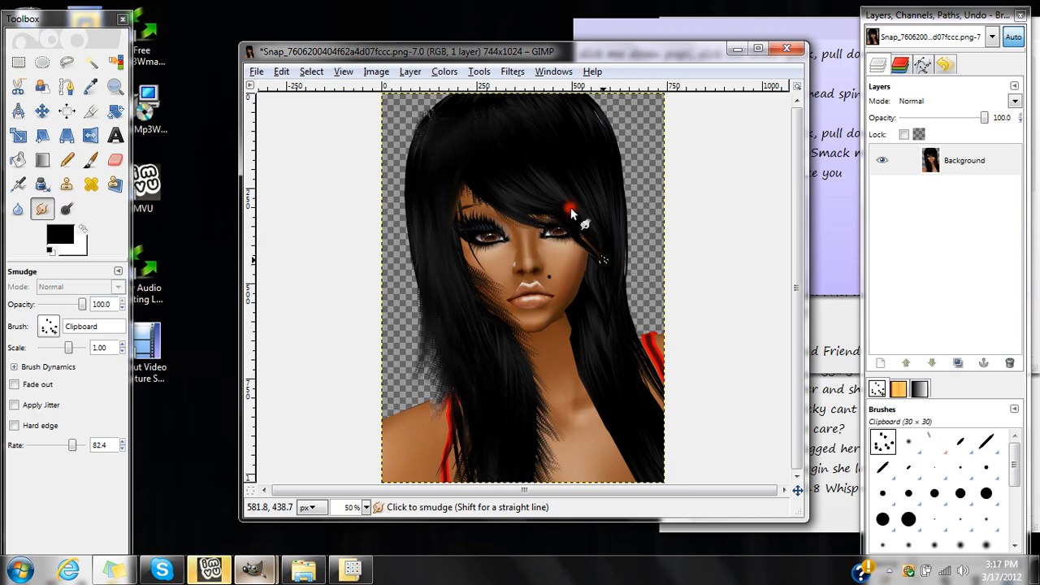
# Smudge the sweeping fringe and its tips beside the eye on the image's right side, blending them into the side hair.
pyautogui.moveTo(604, 270); pyautogui.dragTo(605, 272)
pyautogui.moveTo(576, 237); pyautogui.dragTo(600, 277)
pyautogui.moveTo(574, 221); pyautogui.dragTo(597, 284)
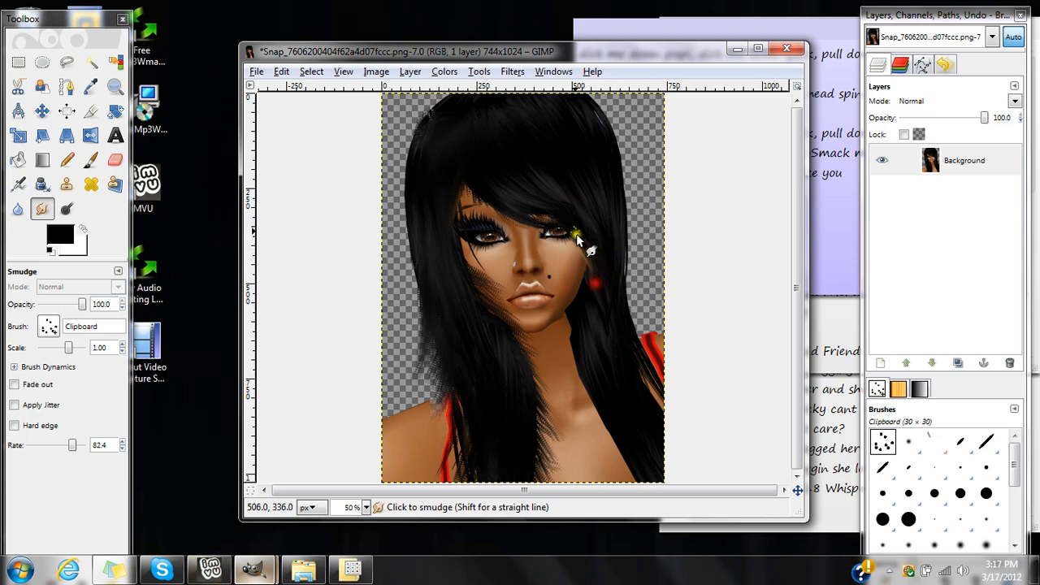
pyautogui.moveTo(573, 218); pyautogui.dragTo(597, 285)
pyautogui.moveTo(584, 203); pyautogui.dragTo(606, 293)
pyautogui.moveTo(604, 245); pyautogui.dragTo(548, 167)
pyautogui.moveTo(536, 128)
pyautogui.mouseDown()
pyautogui.moveTo(533, 153)
pyautogui.moveTo(590, 213)
pyautogui.mouseUp()
pyautogui.moveTo(569, 176); pyautogui.dragTo(557, 191)
# Smudge the long strands on the image's right side downward over the neck, chest and red strap.
pyautogui.moveTo(601, 382)
pyautogui.mouseDown()
pyautogui.moveTo(605, 478)
pyautogui.moveTo(605, 415)
pyautogui.moveTo(608, 457)
pyautogui.moveTo(606, 439)
pyautogui.moveTo(620, 443)
pyautogui.moveTo(627, 488)
pyautogui.moveTo(641, 445)
pyautogui.moveTo(650, 485)
pyautogui.moveTo(630, 485)
pyautogui.moveTo(611, 435)
pyautogui.moveTo(607, 483)
pyautogui.moveTo(595, 356)
pyautogui.moveTo(594, 431)
pyautogui.moveTo(596, 398)
pyautogui.moveTo(576, 372)
pyautogui.moveTo(577, 416)
pyautogui.moveTo(567, 379)
pyautogui.moveTo(575, 316)
pyautogui.moveTo(557, 381)
pyautogui.moveTo(569, 319)
pyautogui.moveTo(566, 350)
pyautogui.moveTo(583, 308)
pyautogui.moveTo(587, 442)
pyautogui.moveTo(602, 457)
pyautogui.moveTo(642, 446)
pyautogui.moveTo(620, 437)
pyautogui.moveTo(591, 484)
pyautogui.moveTo(599, 443)
pyautogui.moveTo(654, 398)
pyautogui.moveTo(686, 431)
pyautogui.moveTo(640, 387)
pyautogui.moveTo(701, 423)
pyautogui.moveTo(687, 389)
pyautogui.moveTo(629, 325)
pyautogui.moveTo(682, 422)
pyautogui.mouseUp()
pyautogui.moveTo(624, 371); pyautogui.dragTo(623, 395)
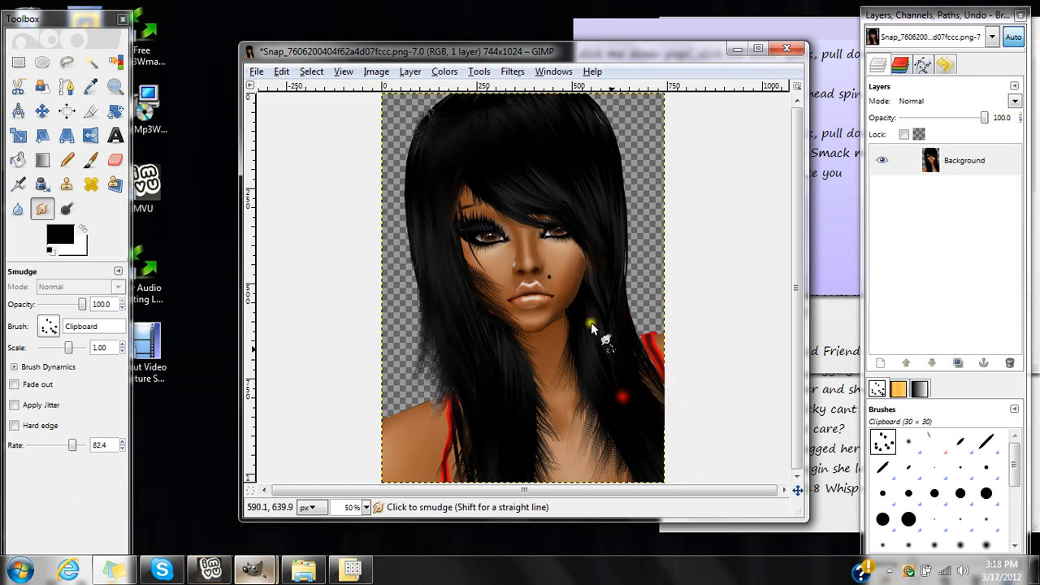
pyautogui.moveTo(591, 307); pyautogui.dragTo(598, 379)
pyautogui.moveTo(614, 344)
pyautogui.mouseDown()
pyautogui.moveTo(613, 328)
pyautogui.moveTo(614, 357)
pyautogui.mouseUp()
# Smudge the hair's outer edge on the image's right side outward and downward into loose wisps, from the temple to the shoulder.
pyautogui.moveTo(613, 311)
pyautogui.mouseDown()
pyautogui.moveTo(616, 252)
pyautogui.moveTo(593, 180)
pyautogui.moveTo(629, 248)
pyautogui.moveTo(613, 186)
pyautogui.moveTo(635, 273)
pyautogui.moveTo(631, 238)
pyautogui.mouseUp()
pyautogui.moveTo(611, 192)
pyautogui.mouseDown()
pyautogui.moveTo(634, 219)
pyautogui.moveTo(636, 249)
pyautogui.mouseUp()
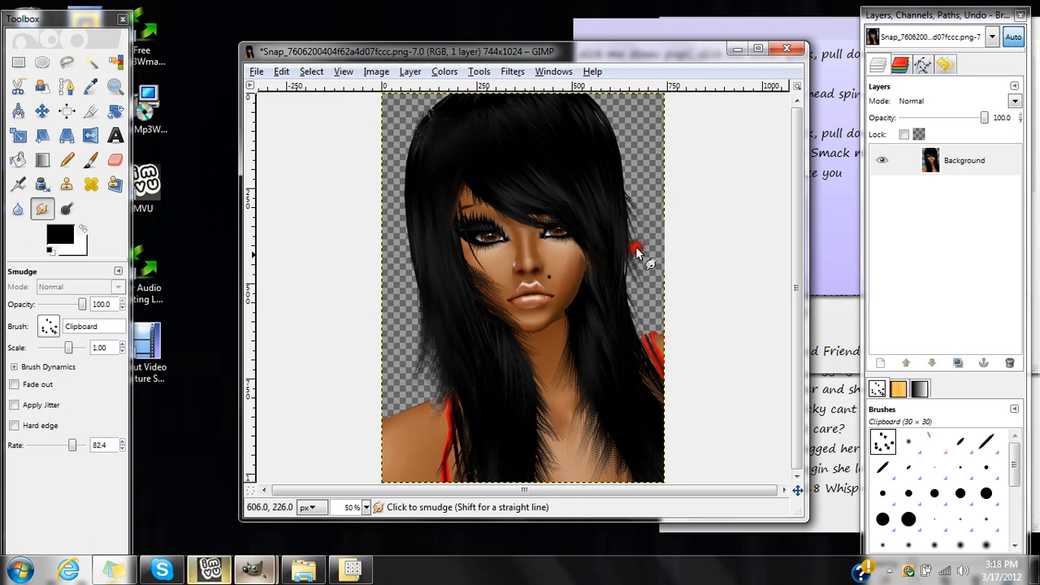
pyautogui.moveTo(615, 170); pyautogui.dragTo(629, 204)
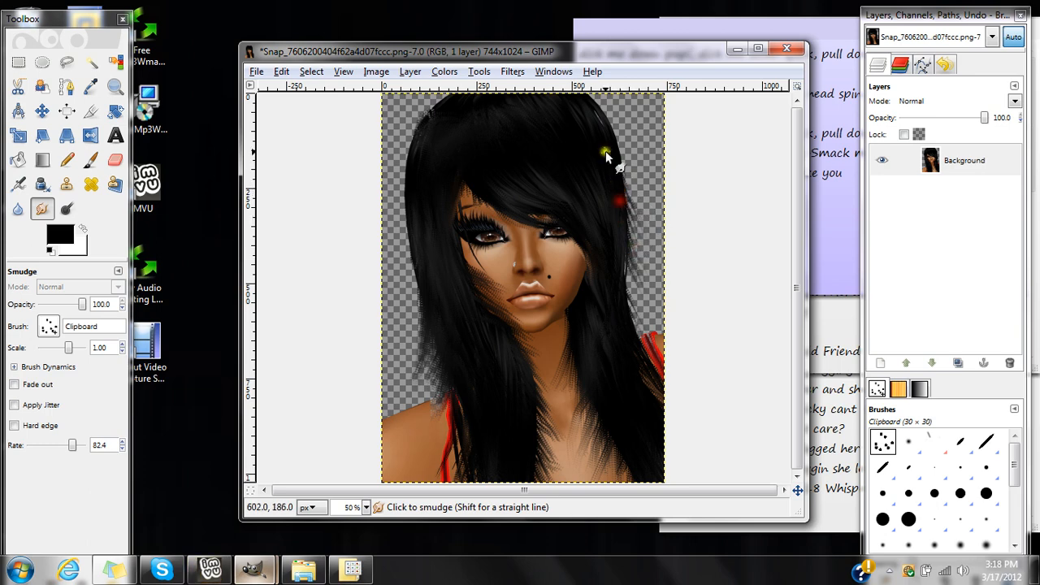
pyautogui.moveTo(609, 162)
pyautogui.mouseDown()
pyautogui.moveTo(631, 194)
pyautogui.moveTo(597, 112)
pyautogui.moveTo(632, 172)
pyautogui.moveTo(640, 267)
pyautogui.mouseUp()
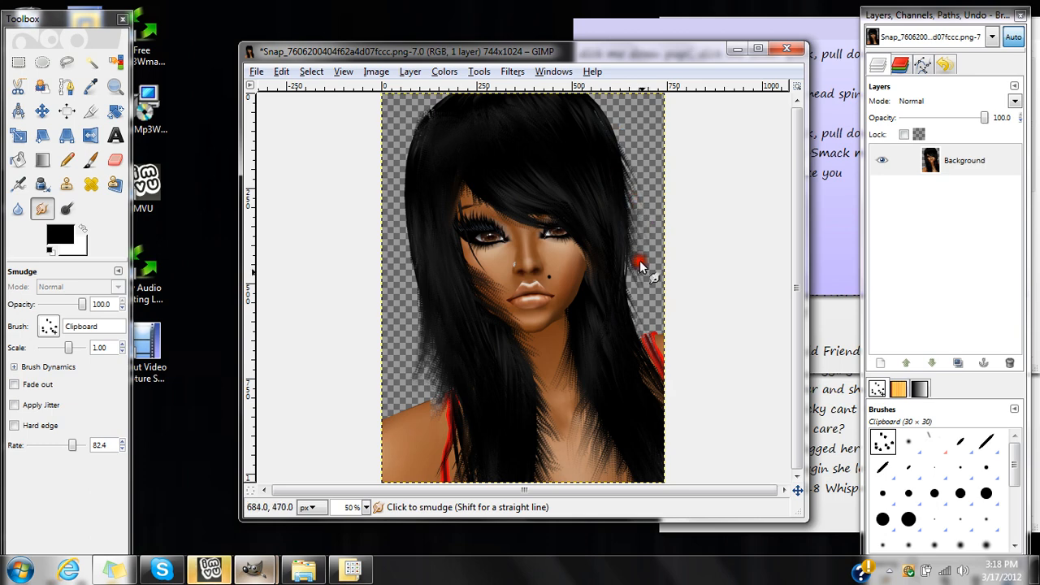
pyautogui.moveTo(618, 177); pyautogui.dragTo(647, 309)
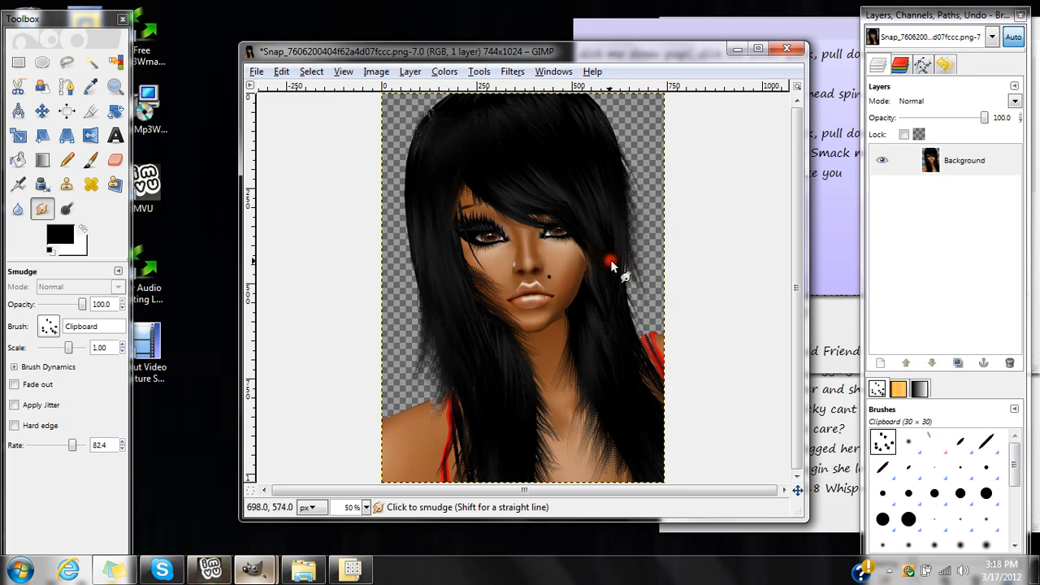
pyautogui.moveTo(611, 262); pyautogui.dragTo(643, 313)
pyautogui.moveTo(625, 279); pyautogui.dragTo(646, 313)
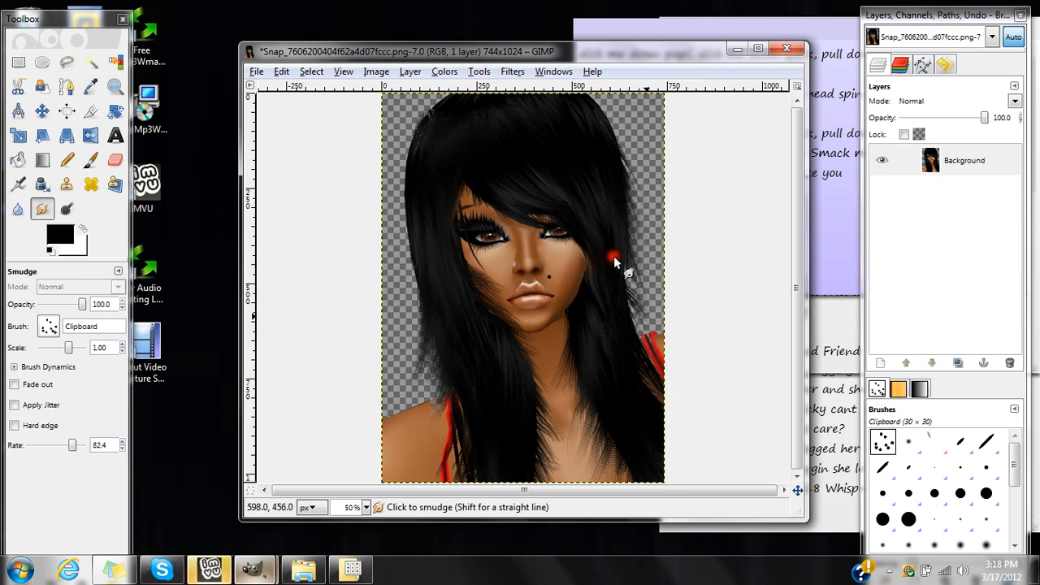
pyautogui.moveTo(614, 277)
pyautogui.mouseDown()
pyautogui.moveTo(641, 323)
pyautogui.moveTo(613, 299)
pyautogui.moveTo(644, 343)
pyautogui.moveTo(641, 314)
pyautogui.mouseUp()
pyautogui.moveTo(614, 271); pyautogui.dragTo(646, 304)
pyautogui.moveTo(615, 247)
pyautogui.mouseDown()
pyautogui.moveTo(653, 324)
pyautogui.moveTo(622, 251)
pyautogui.moveTo(656, 297)
pyautogui.mouseUp()
pyautogui.moveTo(623, 213); pyautogui.dragTo(637, 268)
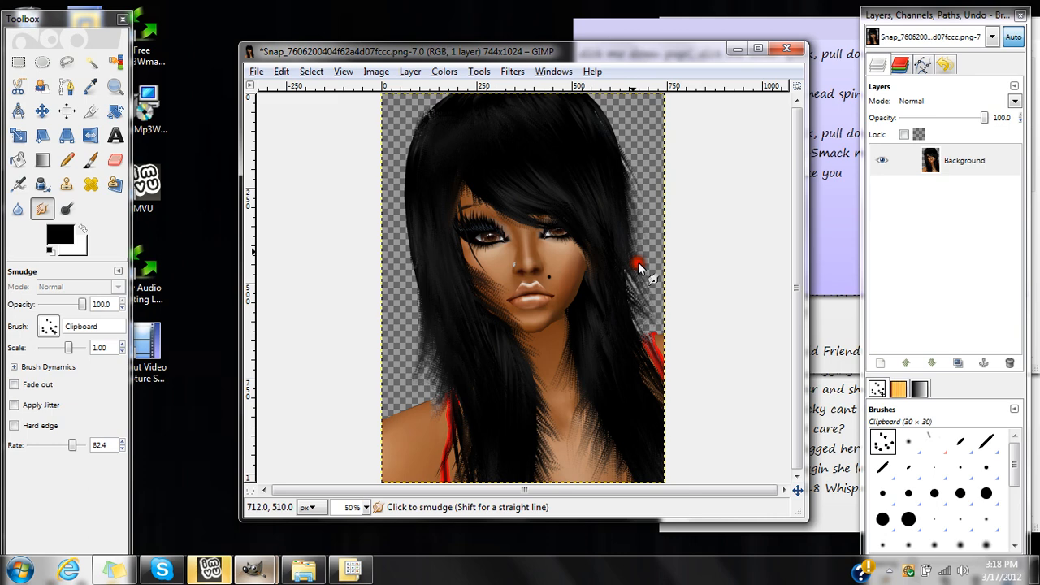
# Smudge the fringe strands above the eye again and fray the upper outer edge of the hair on the image's right side.
pyautogui.moveTo(552, 180); pyautogui.dragTo(571, 203)
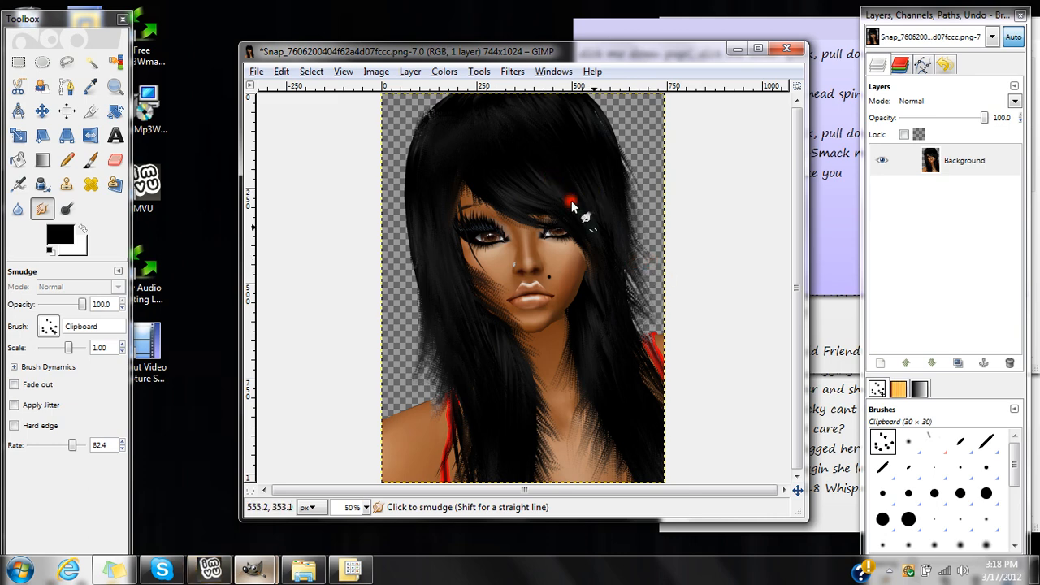
pyautogui.moveTo(515, 160)
pyautogui.mouseDown()
pyautogui.moveTo(526, 186)
pyautogui.moveTo(575, 210)
pyautogui.mouseUp()
pyautogui.moveTo(514, 192); pyautogui.dragTo(632, 242)
pyautogui.moveTo(583, 99)
pyautogui.mouseDown()
pyautogui.moveTo(576, 118)
pyautogui.moveTo(634, 193)
pyautogui.mouseUp()
# Smudge the strands framing both cheeks downward toward the jaw and neck.
pyautogui.moveTo(534, 99)
pyautogui.mouseDown()
pyautogui.moveTo(560, 115)
pyautogui.moveTo(547, 117)
pyautogui.moveTo(595, 179)
pyautogui.moveTo(635, 474)
pyautogui.moveTo(604, 475)
pyautogui.moveTo(457, 274)
pyautogui.moveTo(486, 311)
pyautogui.mouseUp()
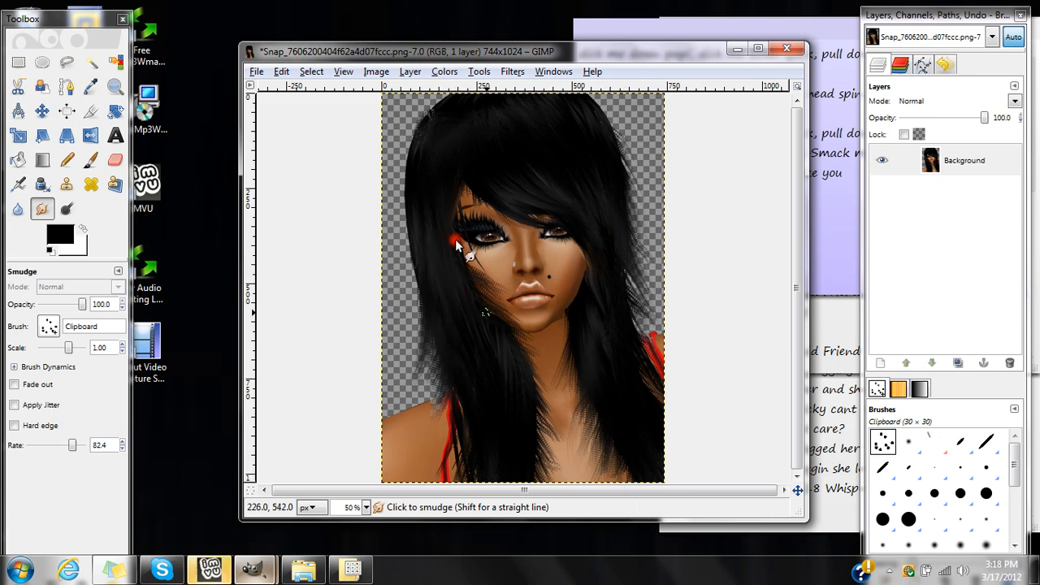
pyautogui.moveTo(453, 249)
pyautogui.mouseDown()
pyautogui.moveTo(486, 311)
pyautogui.moveTo(510, 329)
pyautogui.mouseUp()
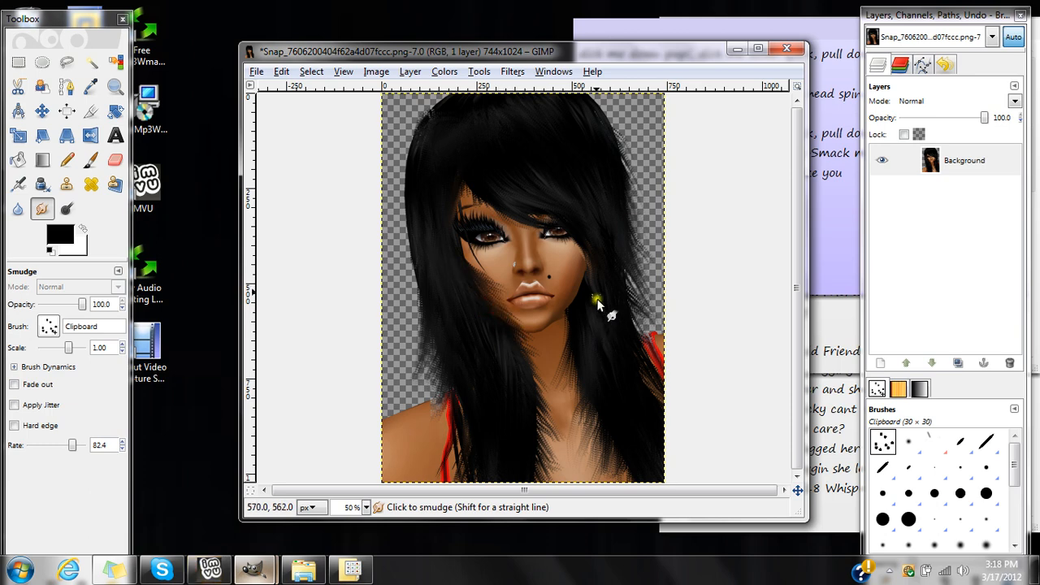
pyautogui.moveTo(581, 290)
pyautogui.mouseDown()
pyautogui.moveTo(563, 309)
pyautogui.moveTo(588, 301)
pyautogui.moveTo(562, 329)
pyautogui.moveTo(565, 348)
pyautogui.mouseUp()
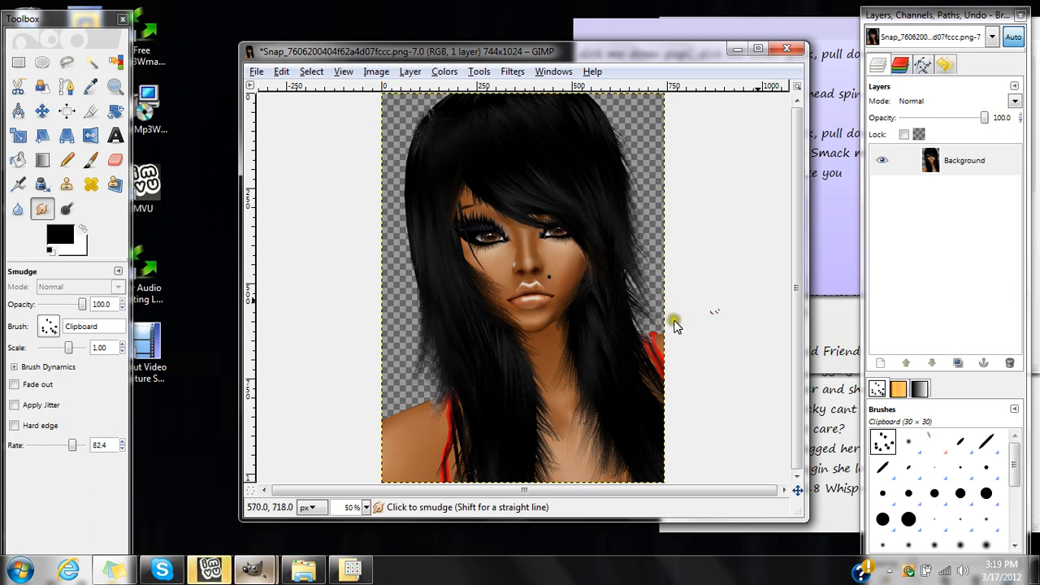
# Duplicate the smudged Background layer, toggle the copy's visibility to compare it, and duplicate that copy once more.
pyautogui.click(949, 161)
pyautogui.rightClick(948, 163)
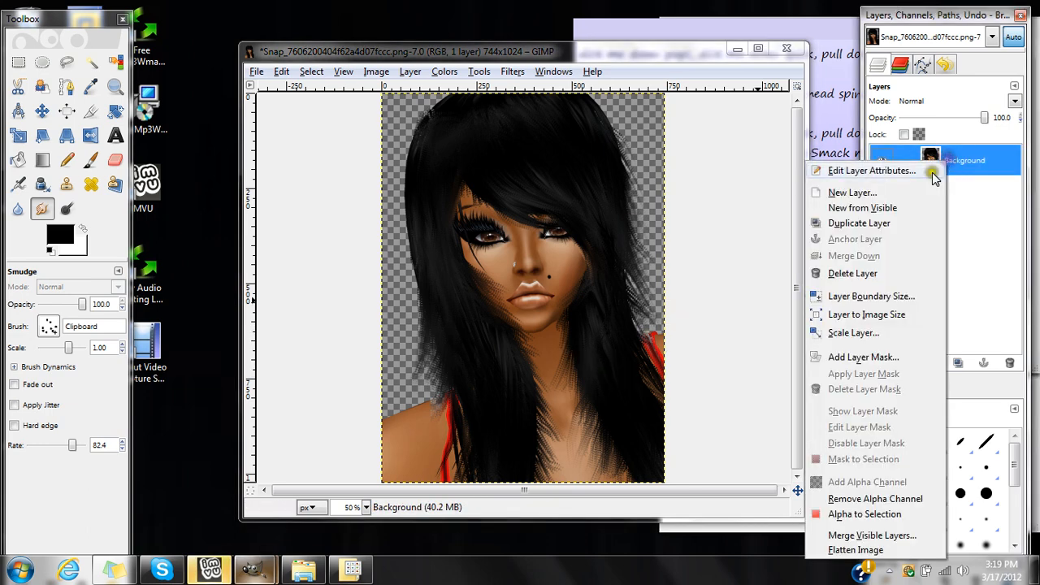
pyautogui.click(884, 222)
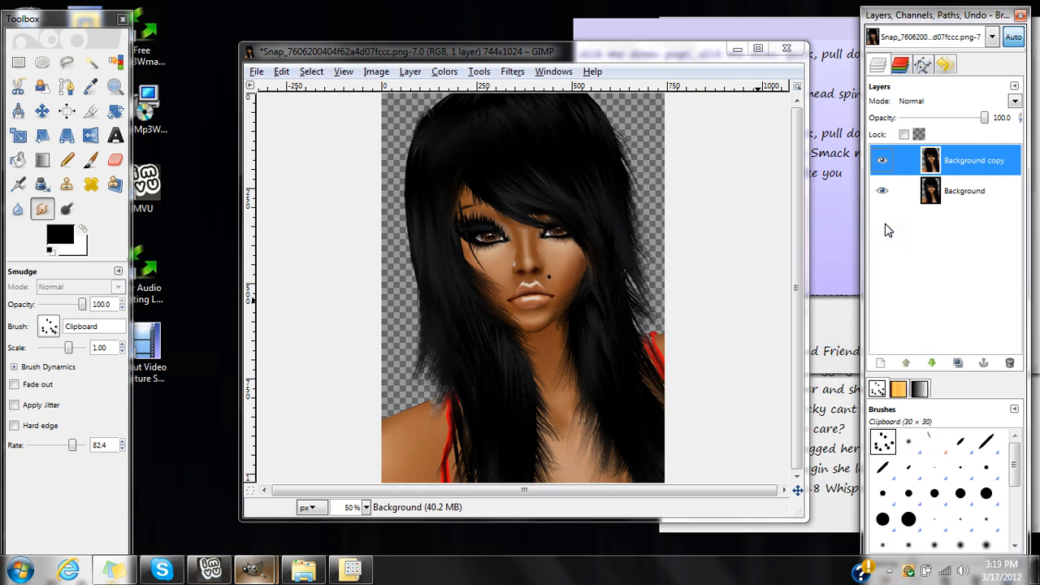
pyautogui.click(883, 161)
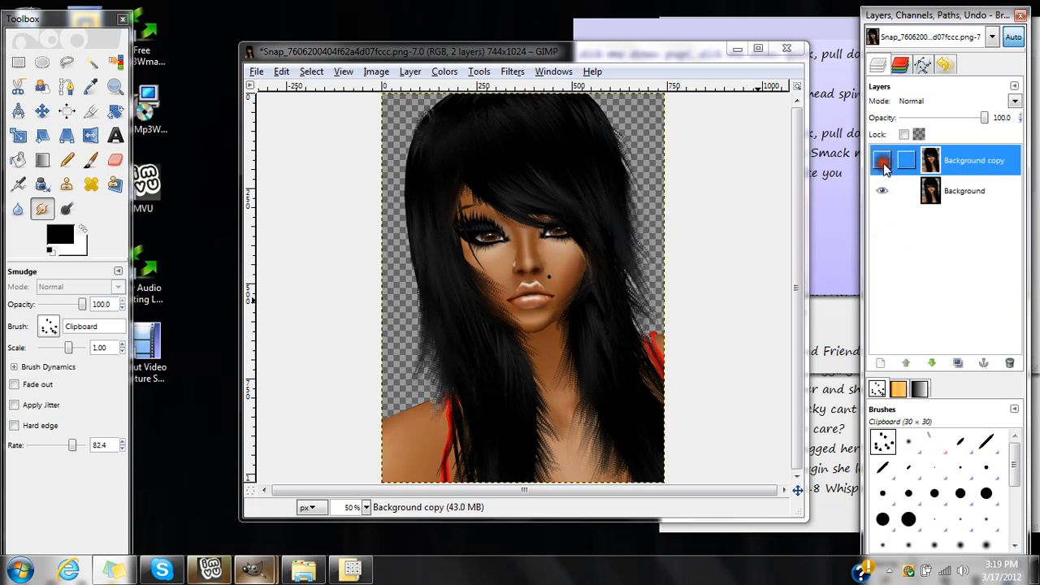
pyautogui.click(882, 161)
pyautogui.click(883, 162)
pyautogui.click(883, 162)
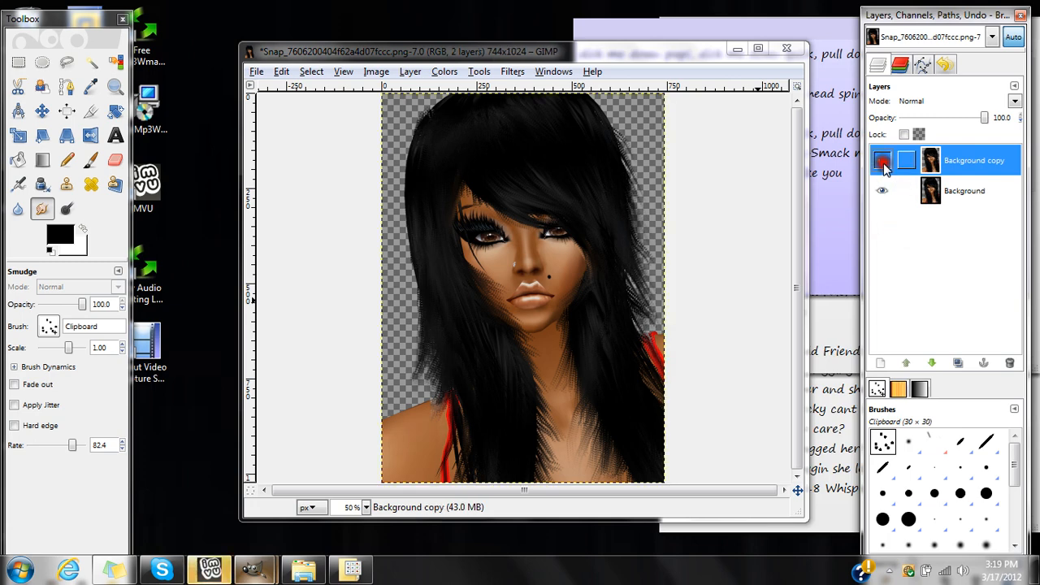
pyautogui.rightClick(942, 167)
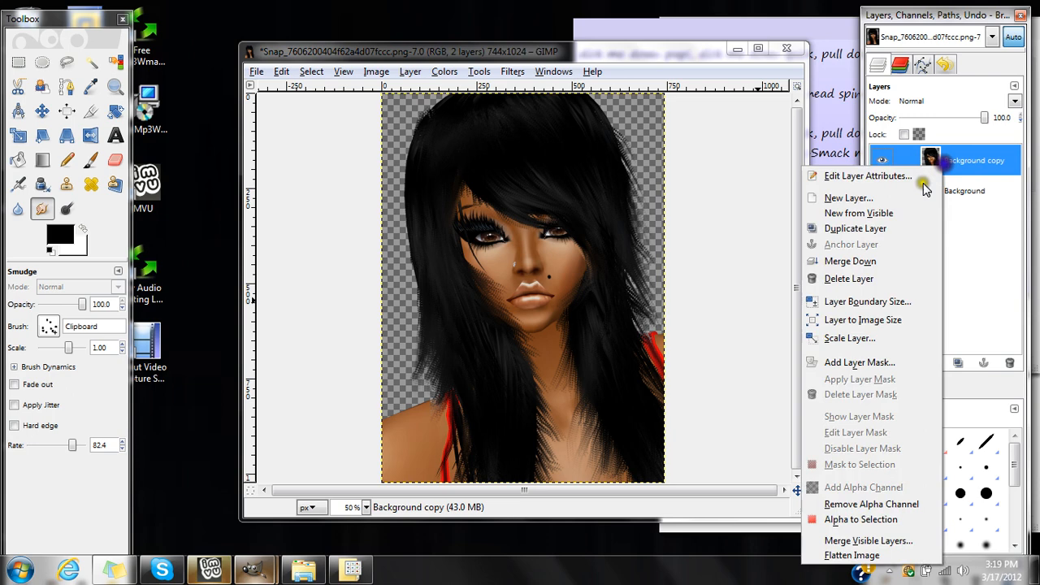
pyautogui.click(857, 228)
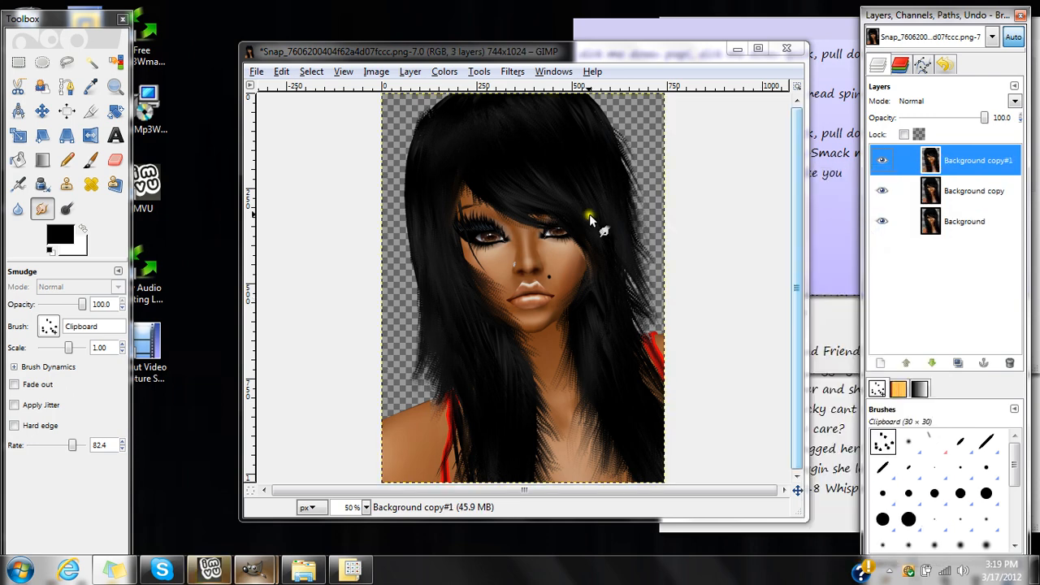
# Merge the duplicated portrait layers down one after another until only the Background layer remains.
pyautogui.click(954, 179)
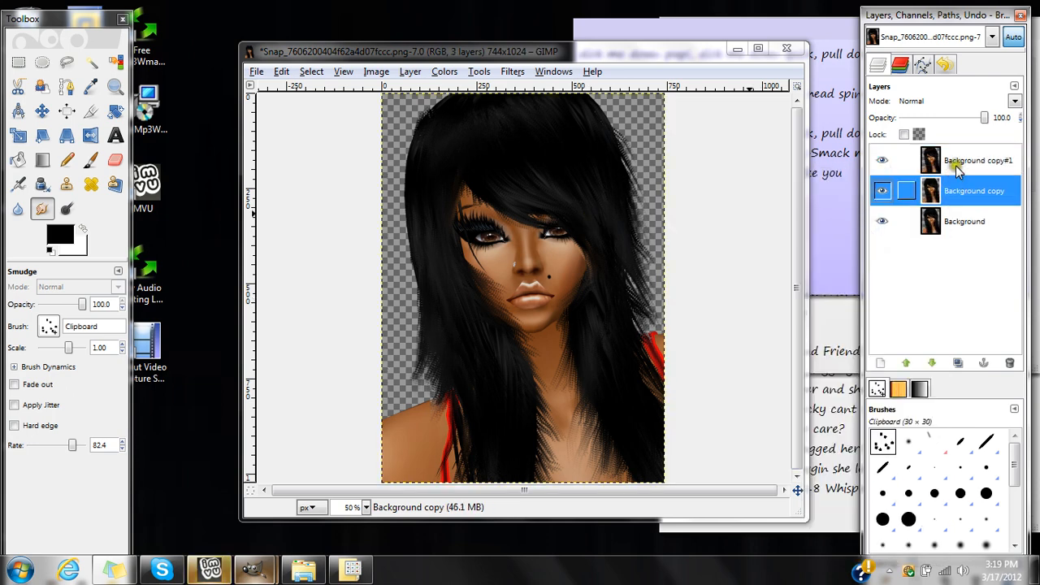
pyautogui.rightClick(956, 160)
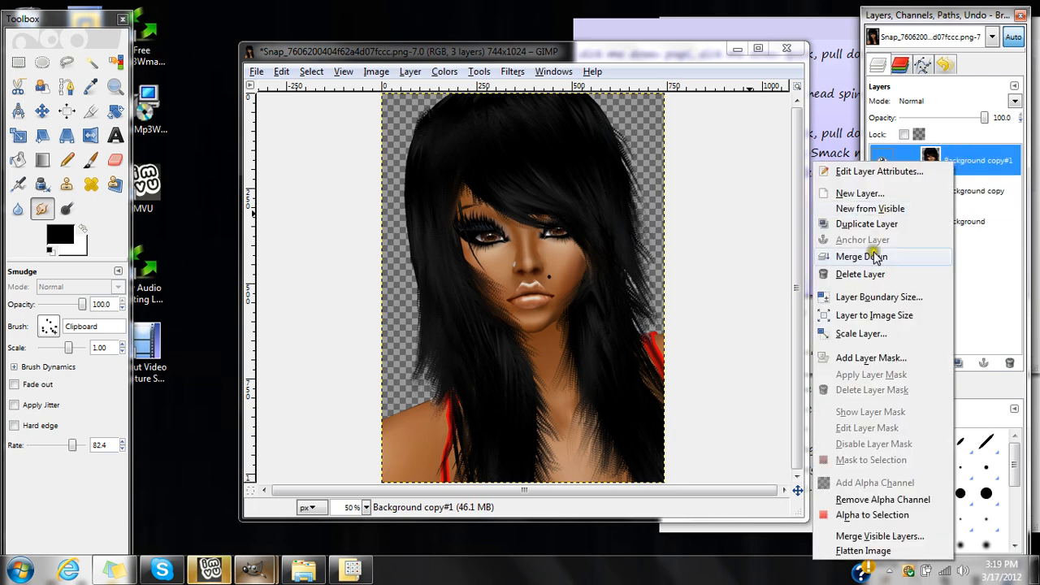
pyautogui.click(873, 253)
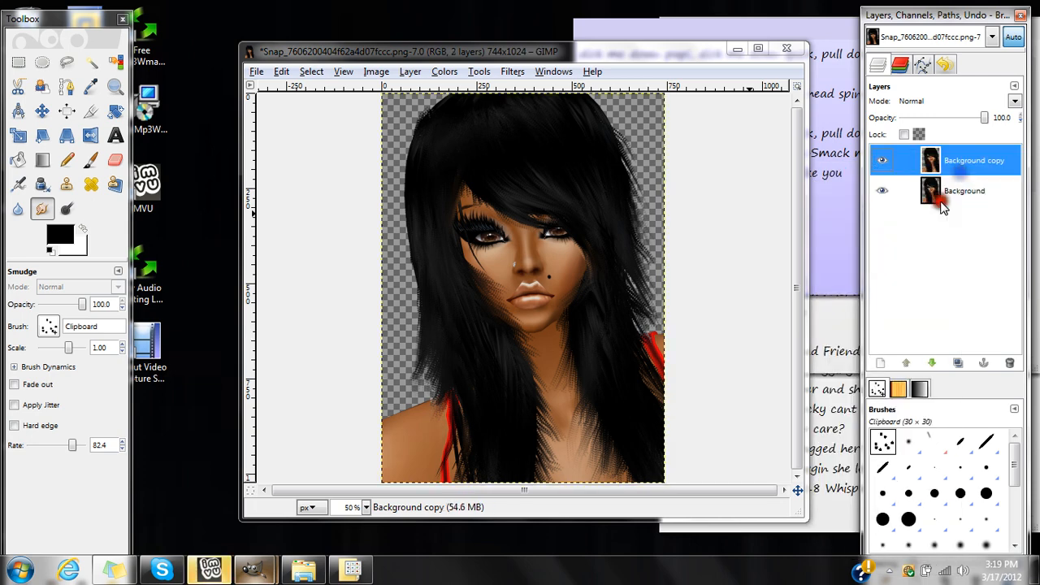
pyautogui.rightClick(947, 168)
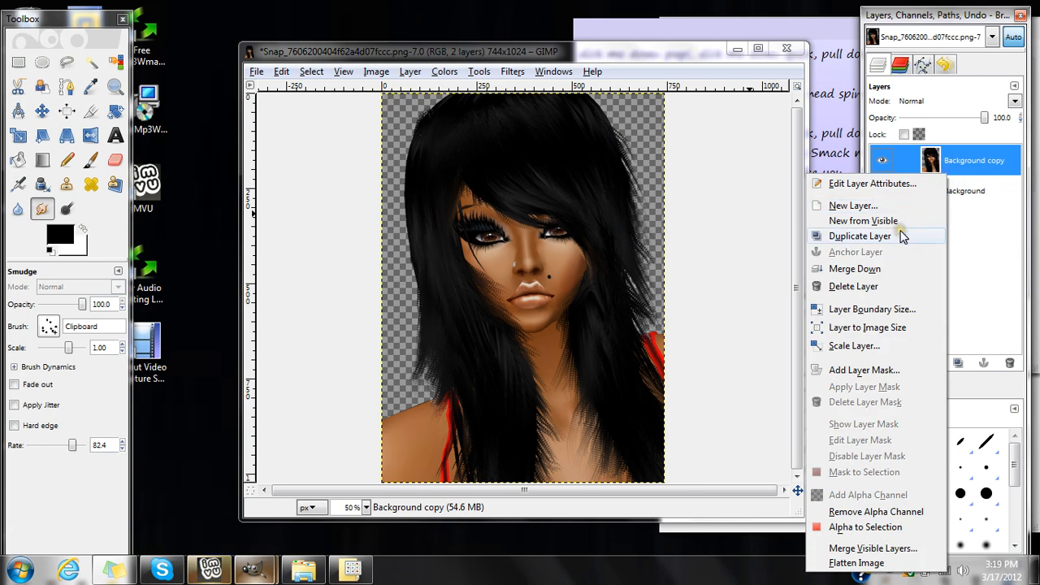
pyautogui.click(898, 236)
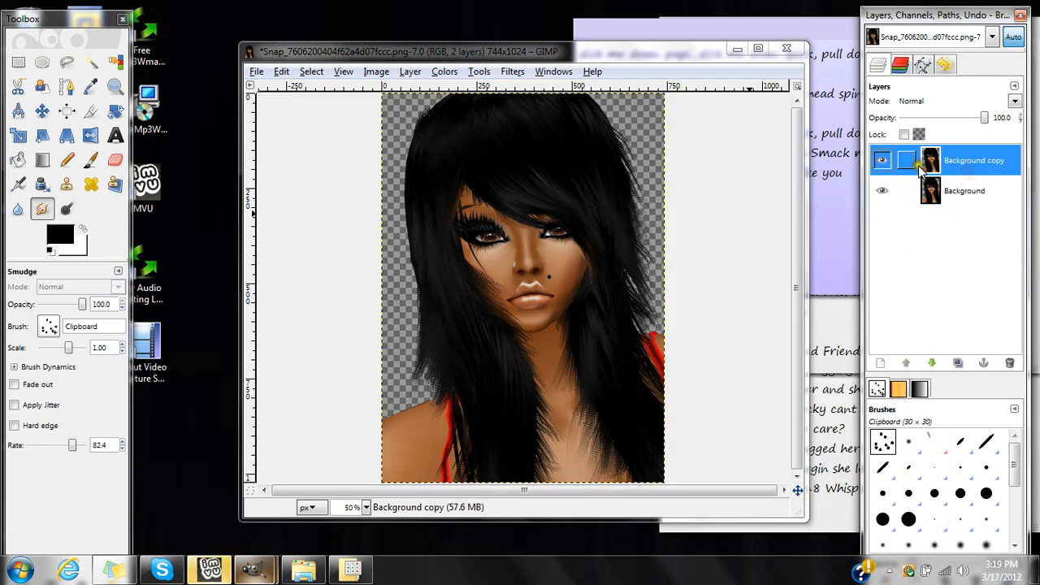
pyautogui.click(905, 161)
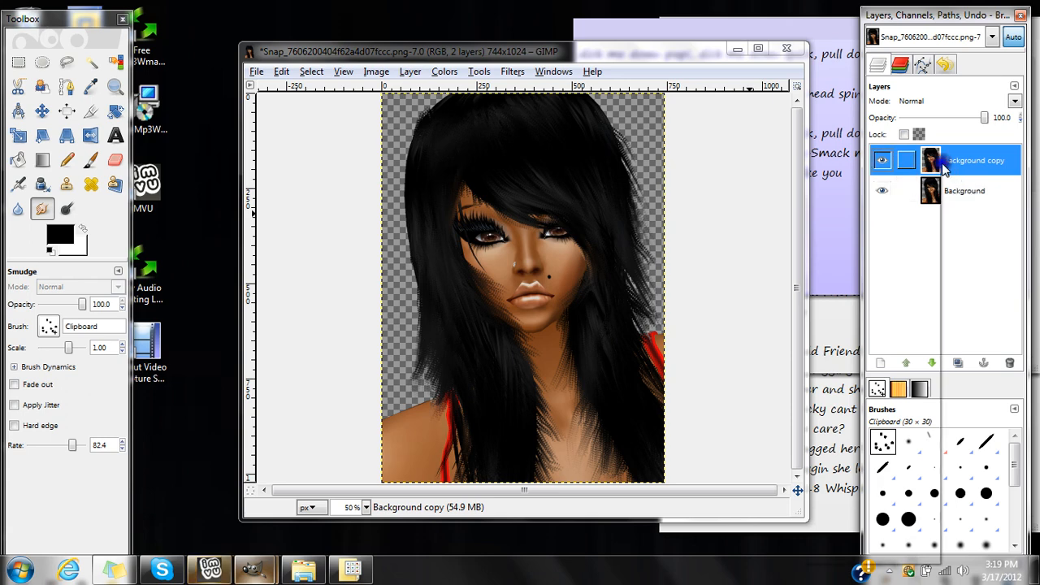
pyautogui.rightClick(941, 168)
pyautogui.click(846, 260)
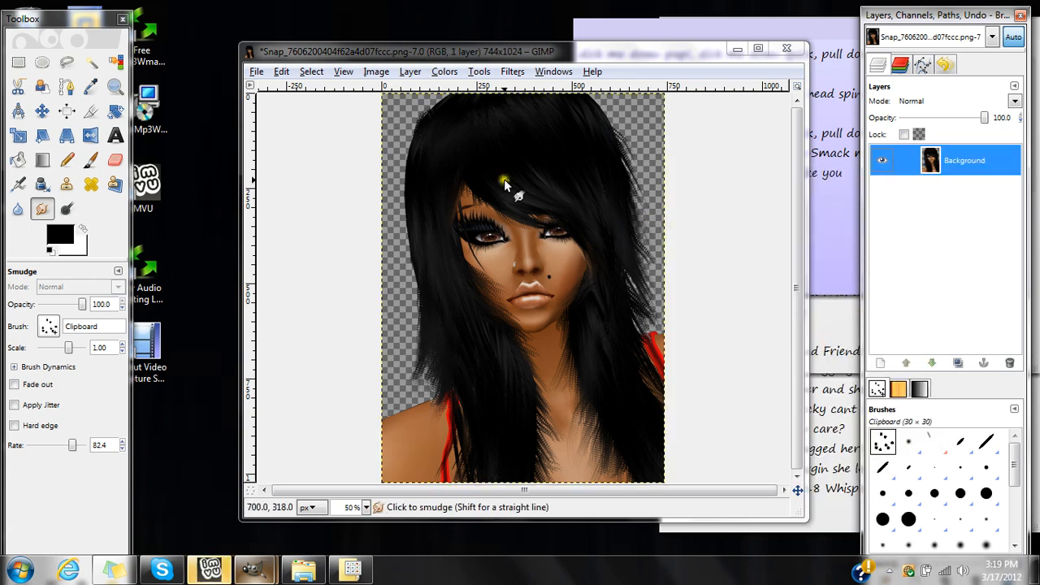
# Try the Dodge/Burn tool on the hair at the image's left side and lower its exposure to 10.6.
pyautogui.click(66, 209)
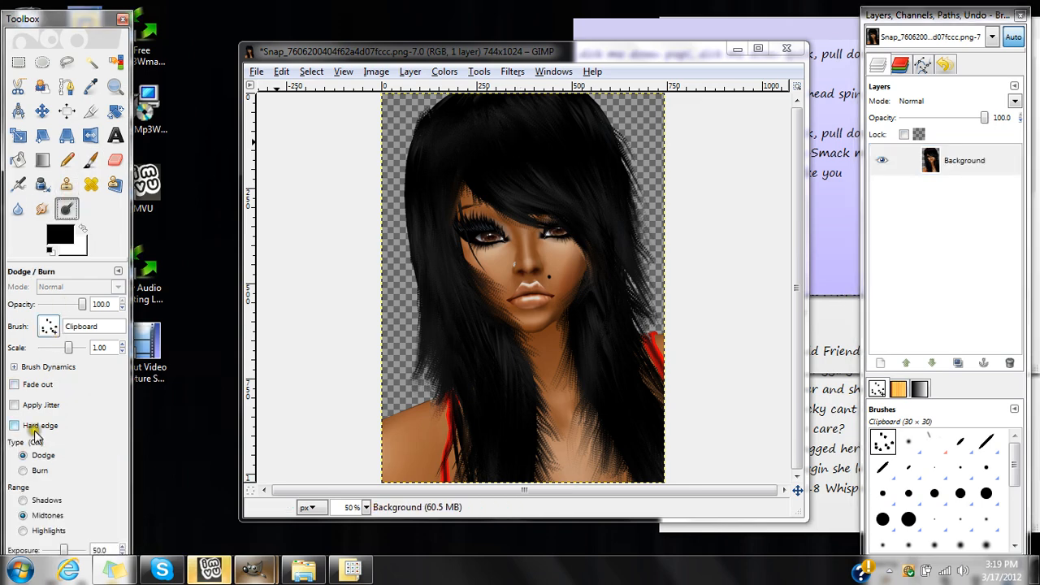
pyautogui.click(439, 183)
pyautogui.moveTo(431, 303)
pyautogui.mouseDown()
pyautogui.moveTo(428, 269)
pyautogui.moveTo(432, 277)
pyautogui.mouseUp()
pyautogui.press('ctrl')
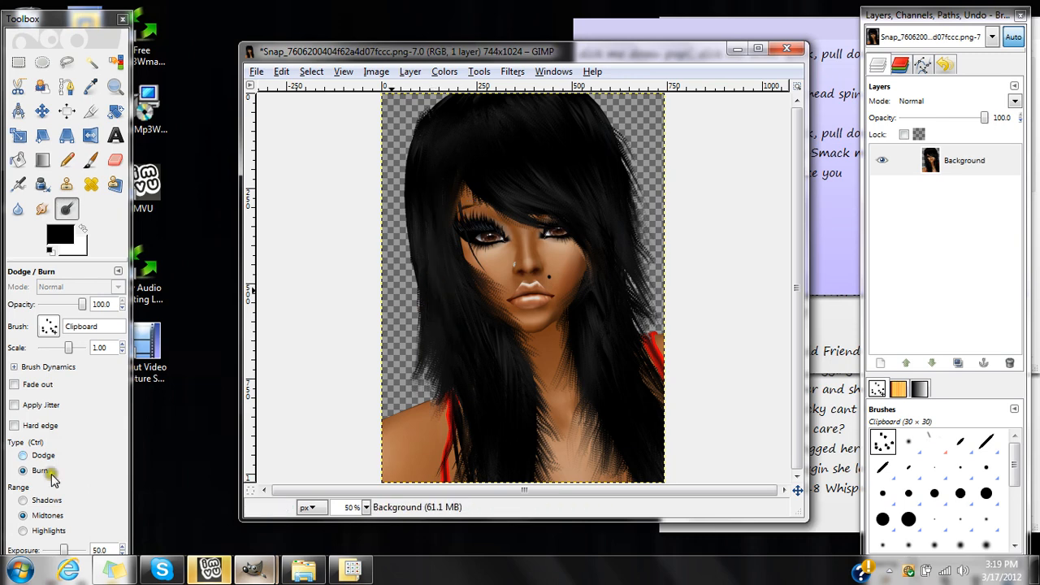
pyautogui.moveTo(65, 550); pyautogui.dragTo(47, 551)
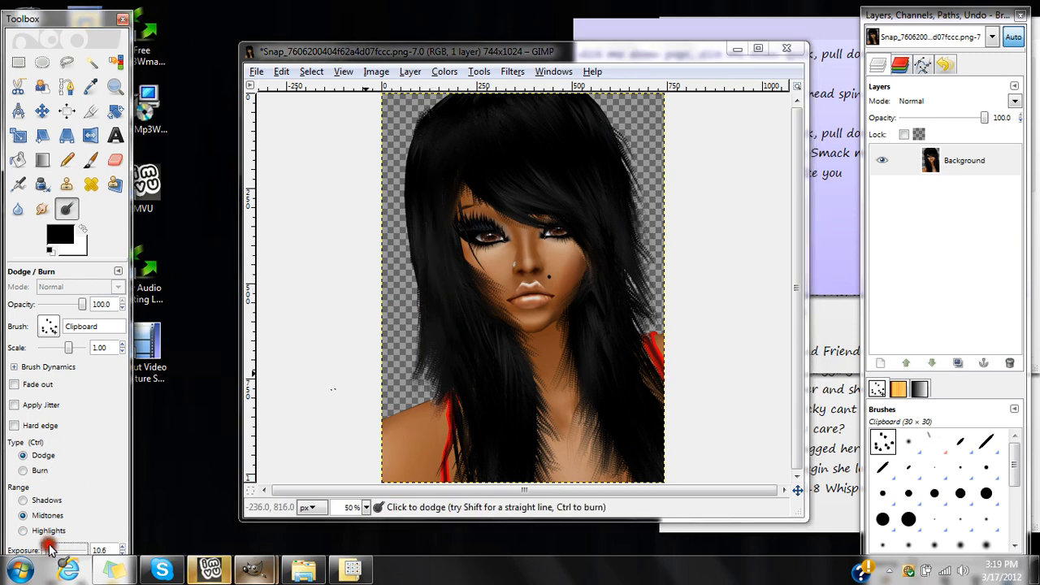
# Dodge the hair's midtones with strokes along the lower strands, across the fringe and down both sides of the head.
pyautogui.moveTo(440, 356)
pyautogui.mouseDown()
pyautogui.moveTo(431, 257)
pyautogui.moveTo(452, 345)
pyautogui.moveTo(487, 353)
pyautogui.moveTo(506, 396)
pyautogui.moveTo(504, 499)
pyautogui.mouseUp()
pyautogui.moveTo(526, 402)
pyautogui.mouseDown()
pyautogui.moveTo(492, 485)
pyautogui.moveTo(501, 428)
pyautogui.mouseUp()
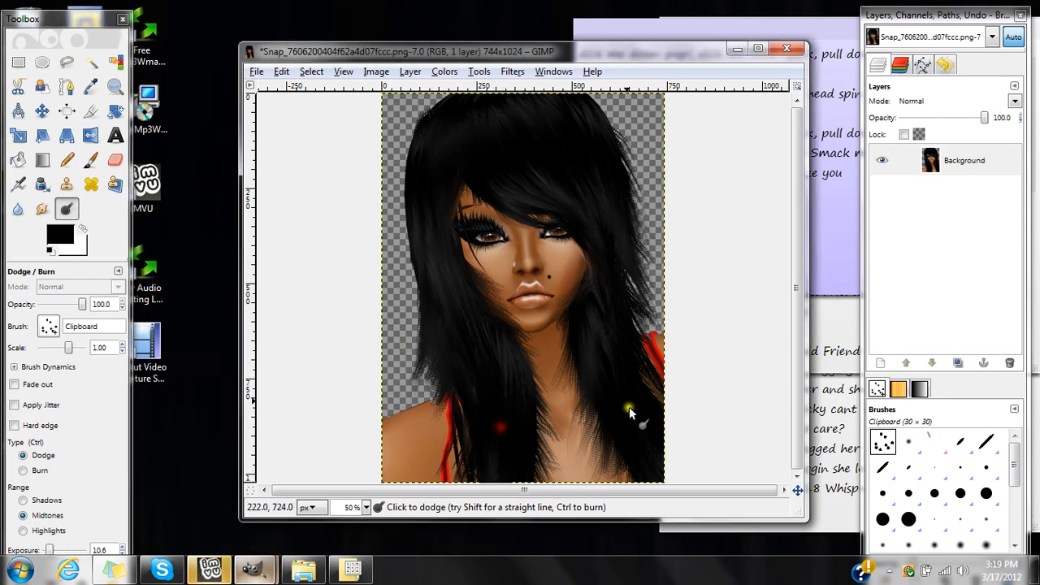
pyautogui.moveTo(580, 165)
pyautogui.mouseDown()
pyautogui.moveTo(629, 409)
pyautogui.moveTo(580, 331)
pyautogui.moveTo(599, 327)
pyautogui.mouseUp()
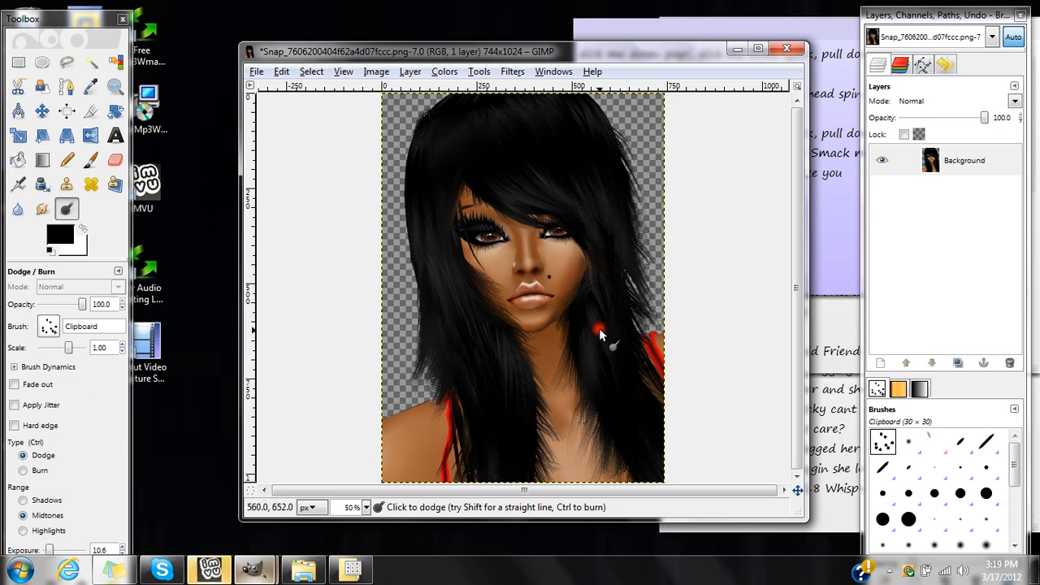
pyautogui.moveTo(501, 161); pyautogui.dragTo(590, 235)
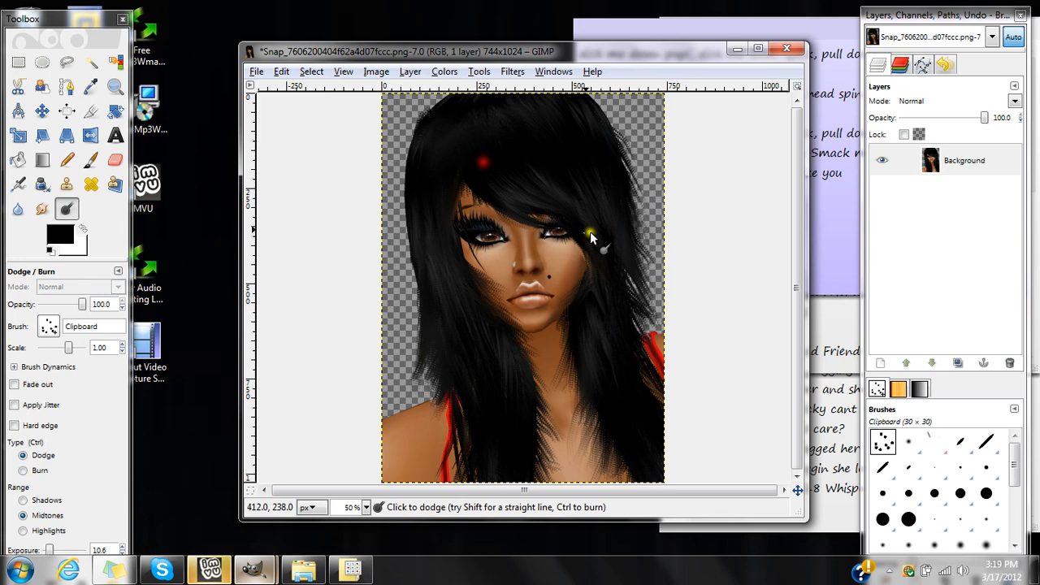
pyautogui.moveTo(483, 162)
pyautogui.mouseDown()
pyautogui.moveTo(531, 167)
pyautogui.moveTo(613, 245)
pyautogui.mouseUp()
pyautogui.moveTo(571, 159); pyautogui.dragTo(602, 200)
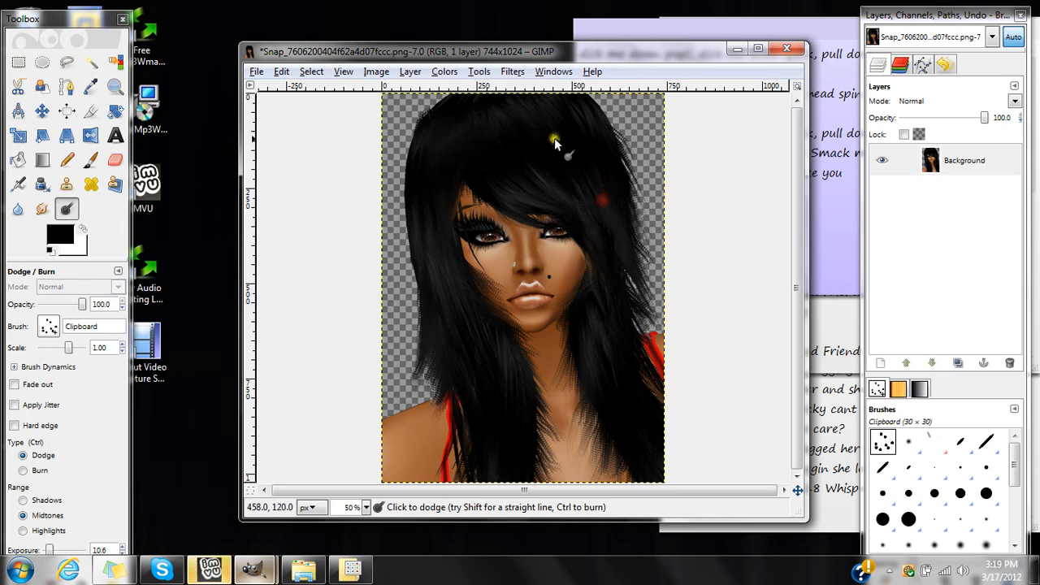
pyautogui.moveTo(465, 139); pyautogui.dragTo(437, 252)
pyautogui.moveTo(446, 178); pyautogui.dragTo(442, 267)
pyautogui.moveTo(426, 200); pyautogui.dragTo(418, 326)
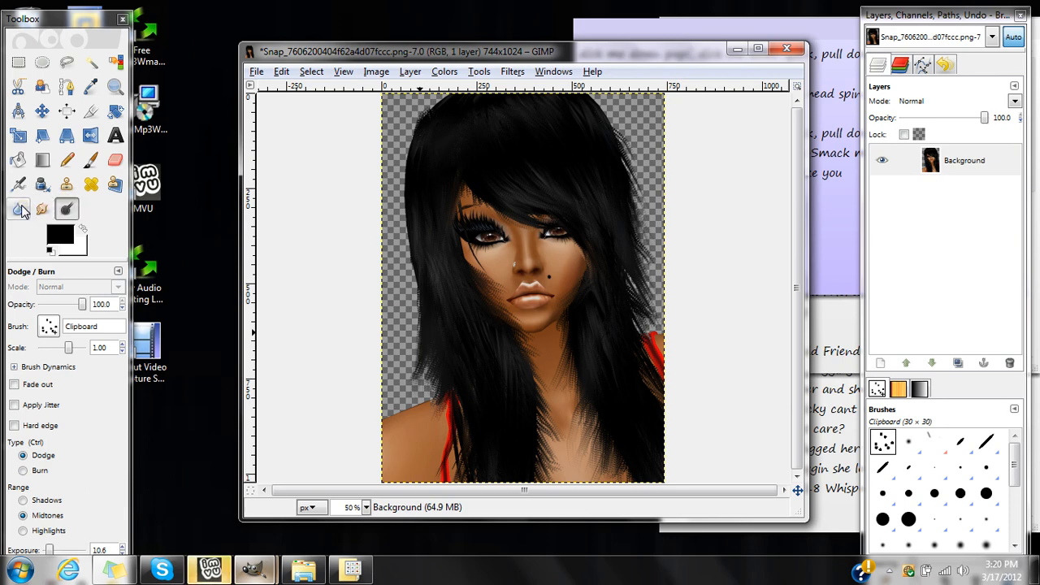
# Set up the Paintbrush with white as foreground colour and the Circle (15) brush at a scale of 1.61.
pyautogui.click(90, 160)
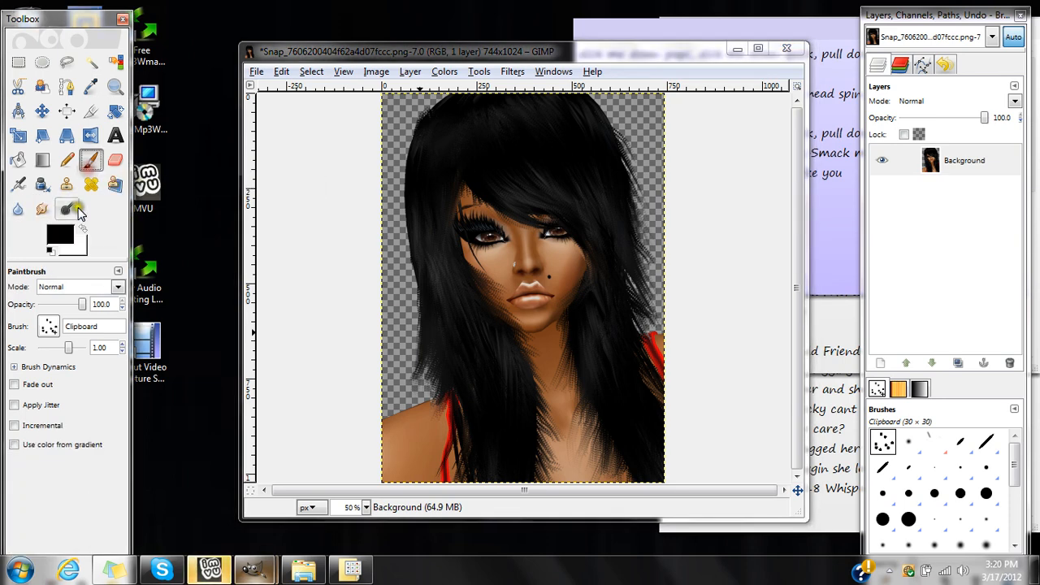
pyautogui.click(82, 230)
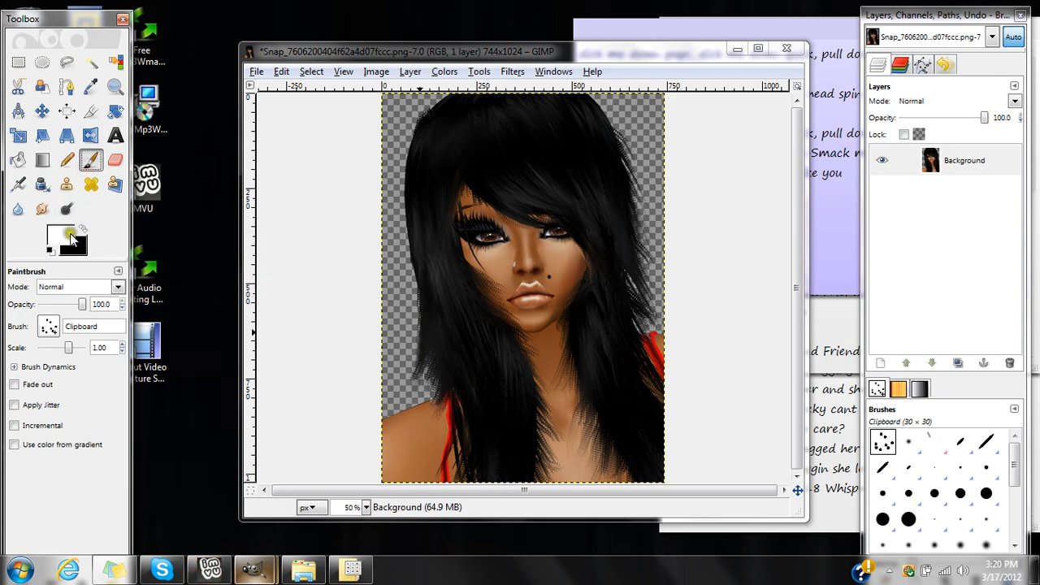
pyautogui.click(48, 325)
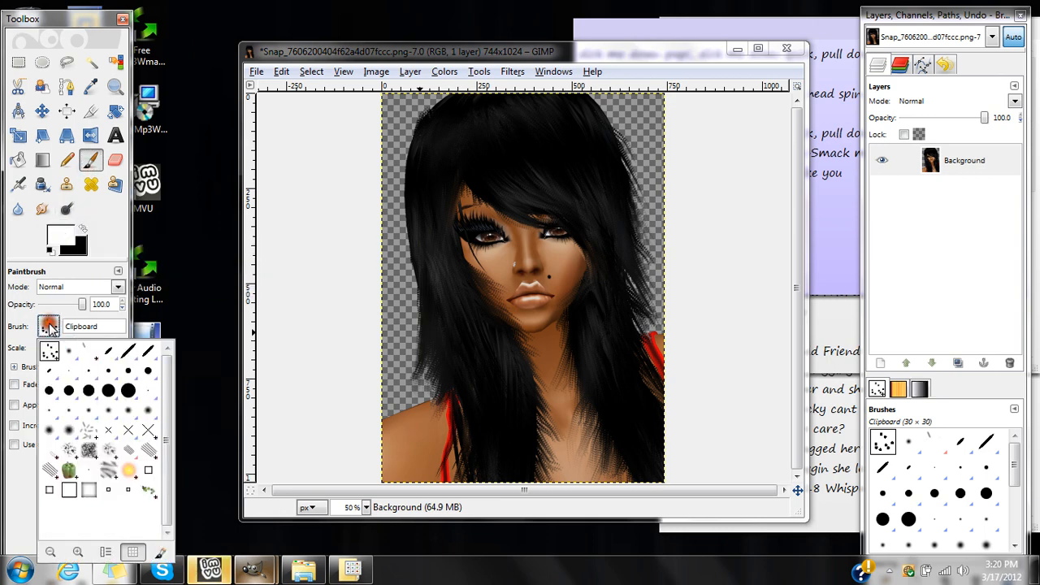
pyautogui.click(88, 390)
pyautogui.click(386, 309)
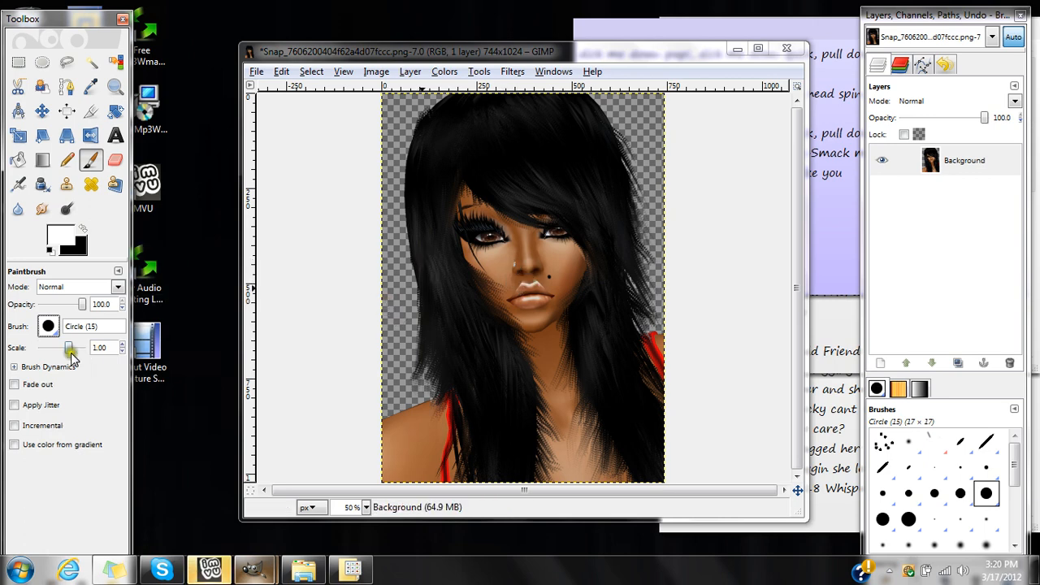
pyautogui.moveTo(71, 352); pyautogui.dragTo(91, 344)
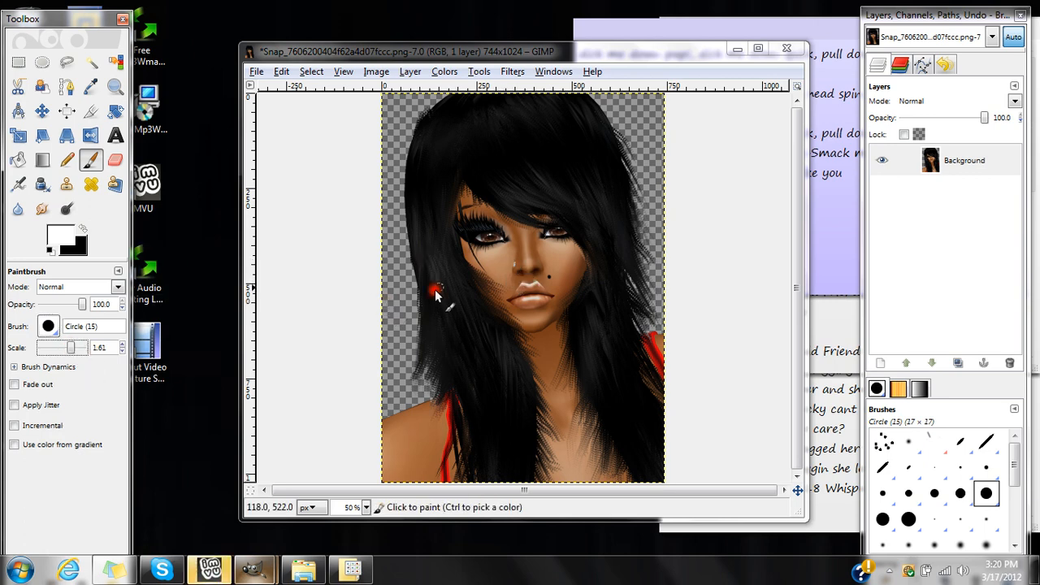
# Add a new transparent layer and paint a white highlight patch on each cheek.
pyautogui.click(881, 364)
pyautogui.press('Return')
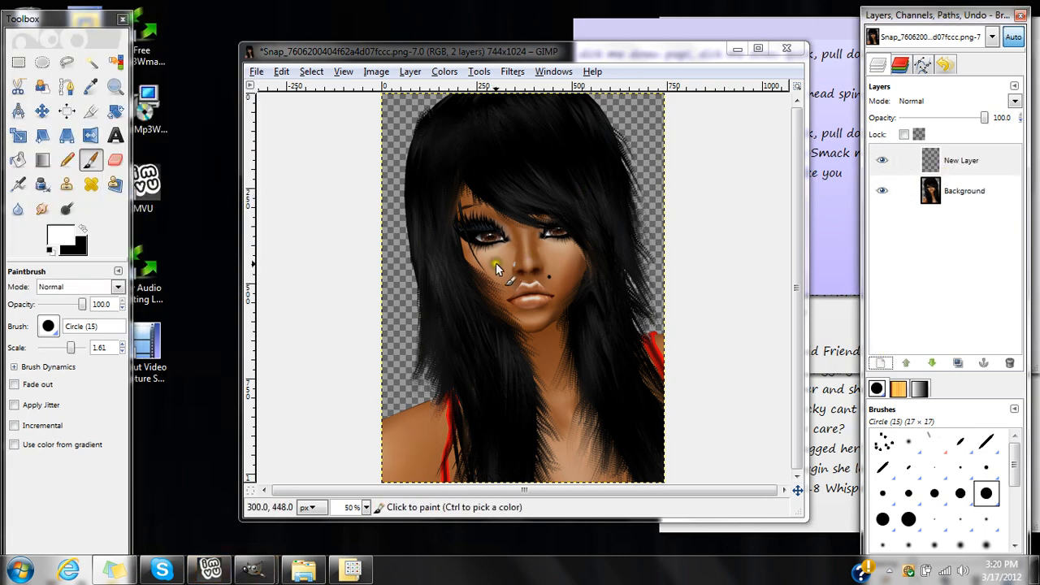
pyautogui.moveTo(492, 261)
pyautogui.mouseDown()
pyautogui.moveTo(505, 275)
pyautogui.moveTo(557, 261)
pyautogui.moveTo(560, 272)
pyautogui.mouseUp()
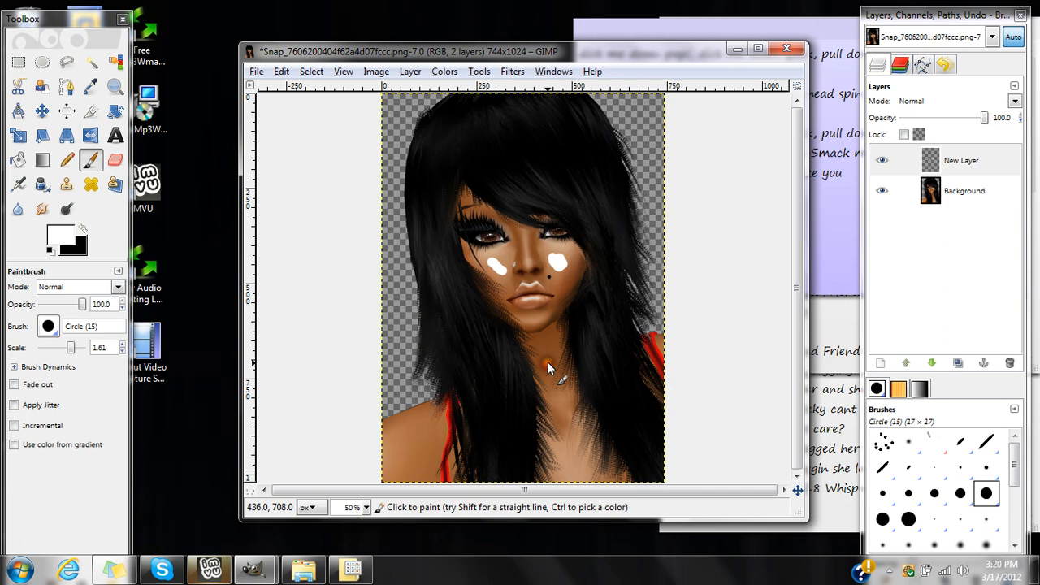
# Paint white highlights down the chest and on the shoulder at the image's left, the chin and the neck.
pyautogui.moveTo(547, 362); pyautogui.dragTo(572, 455)
pyautogui.hotkey('ctrl', 'z')
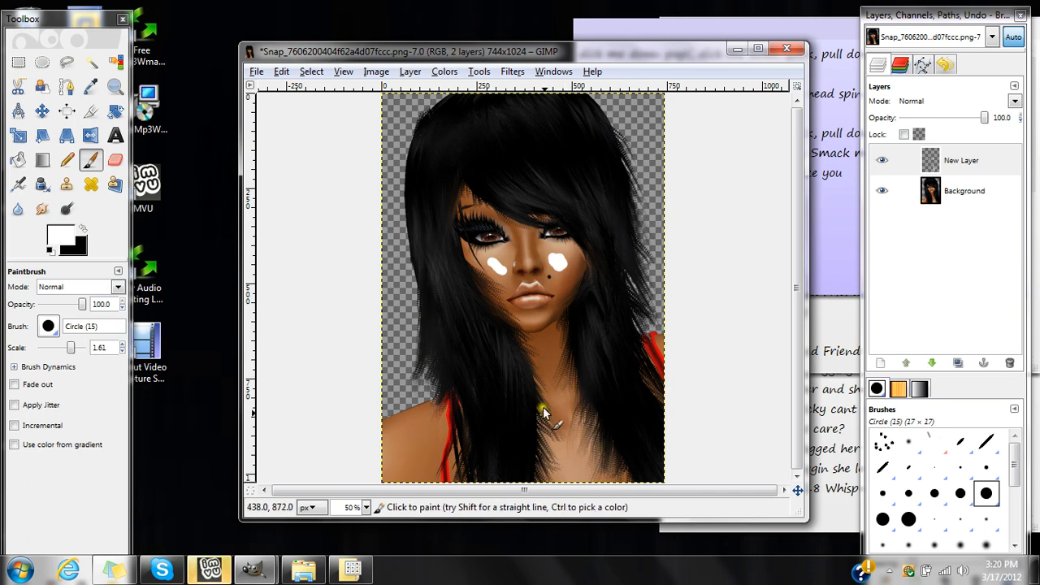
pyautogui.moveTo(541, 397)
pyautogui.mouseDown()
pyautogui.moveTo(560, 398)
pyautogui.moveTo(567, 481)
pyautogui.mouseUp()
pyautogui.moveTo(424, 439)
pyautogui.mouseDown()
pyautogui.moveTo(397, 465)
pyautogui.moveTo(413, 445)
pyautogui.moveTo(386, 456)
pyautogui.moveTo(398, 467)
pyautogui.mouseUp()
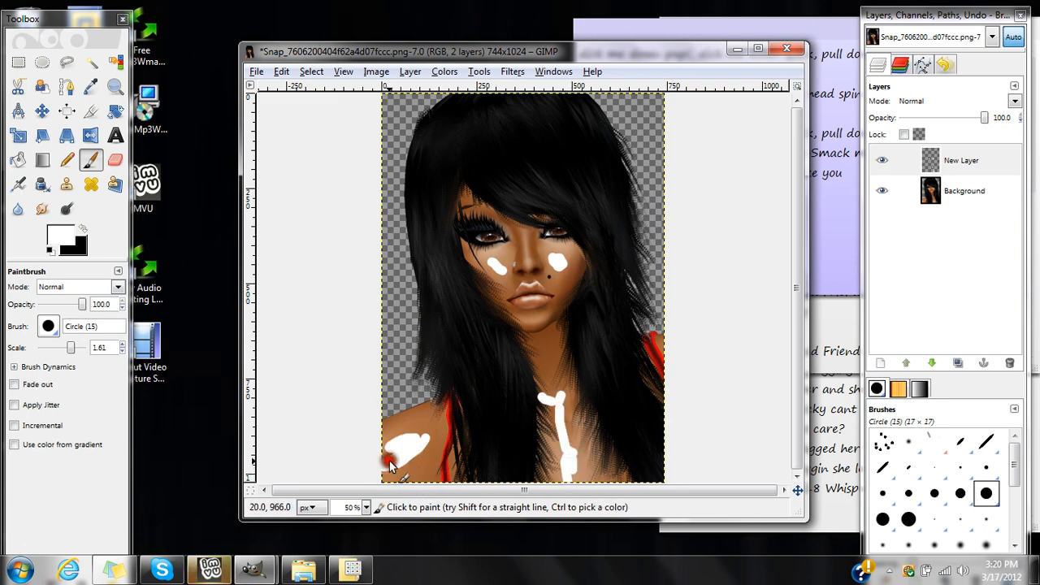
pyautogui.click(528, 316)
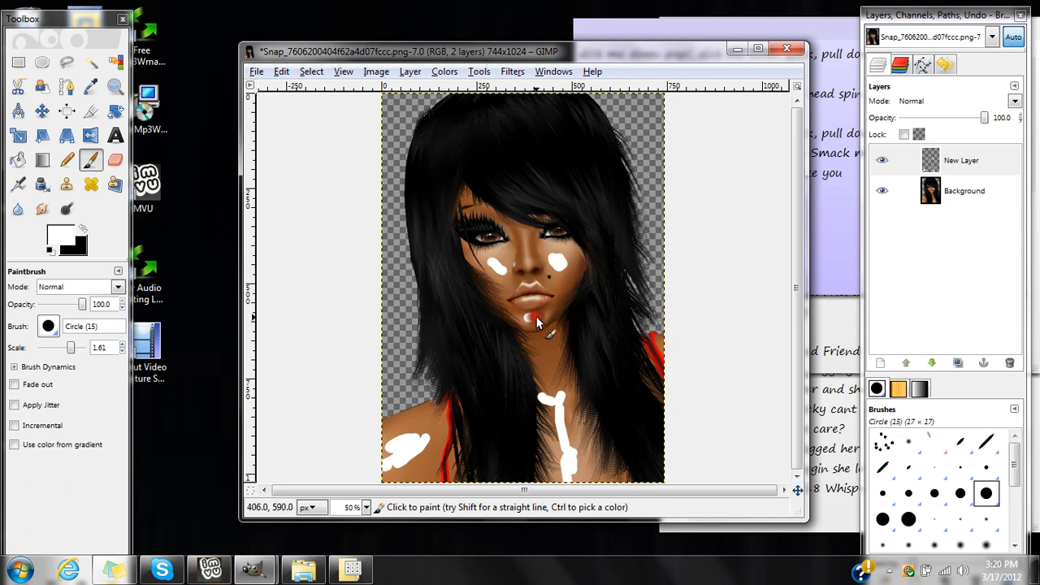
pyautogui.moveTo(540, 341); pyautogui.dragTo(538, 359)
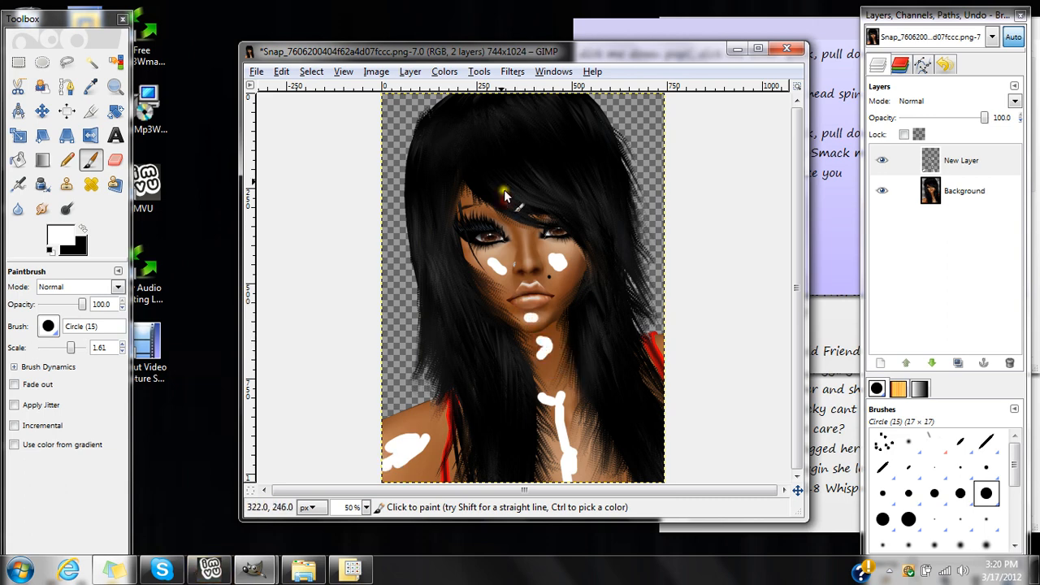
# Blur the white highlights on the new layer with a Gaussian Blur of 74 px horizontally and vertically, keeping that layer selected.
pyautogui.click(510, 72)
pyautogui.moveTo(573, 144)
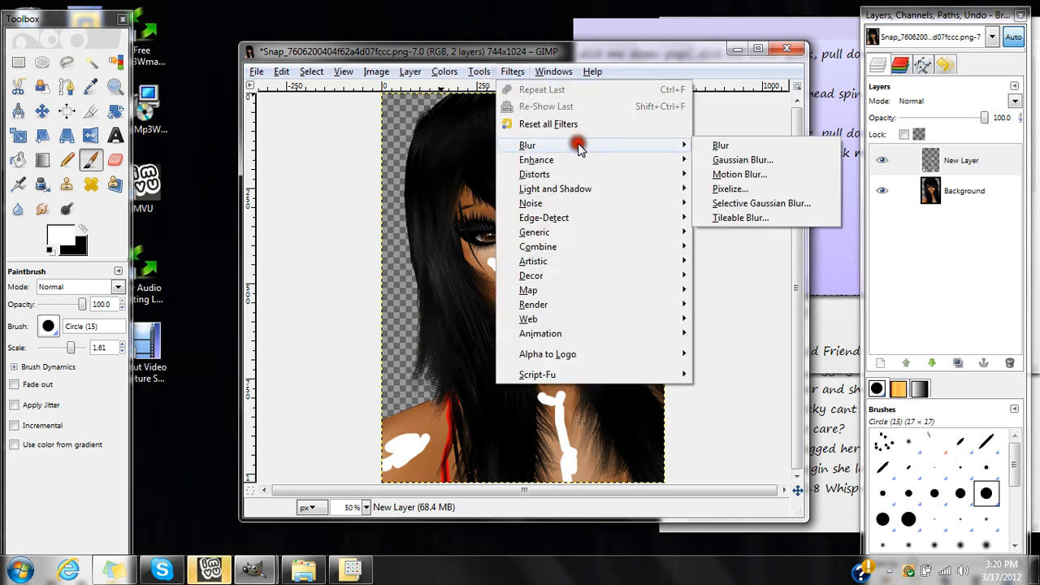
pyautogui.click(730, 164)
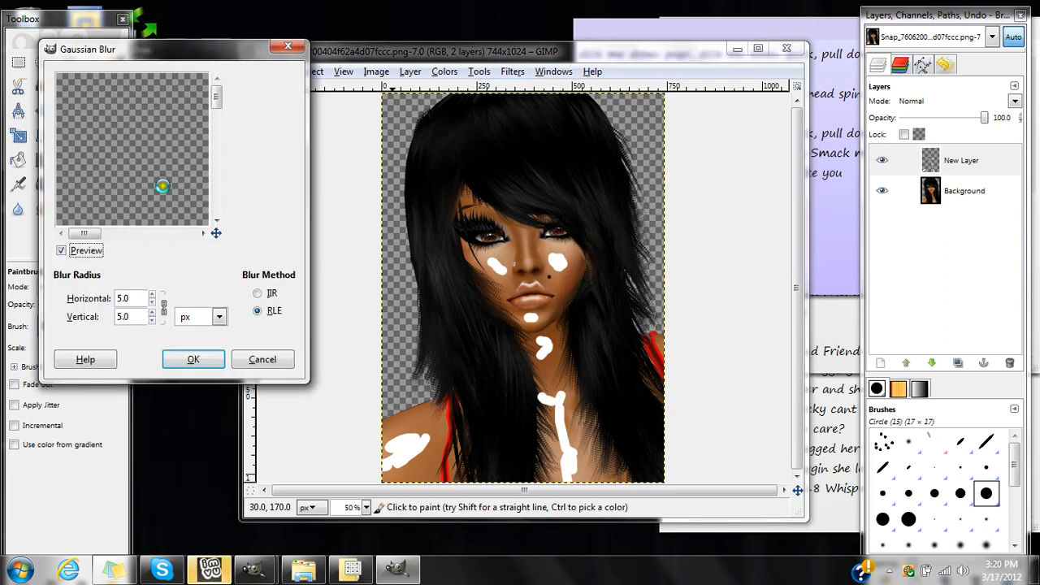
pyautogui.moveTo(84, 233); pyautogui.dragTo(131, 232)
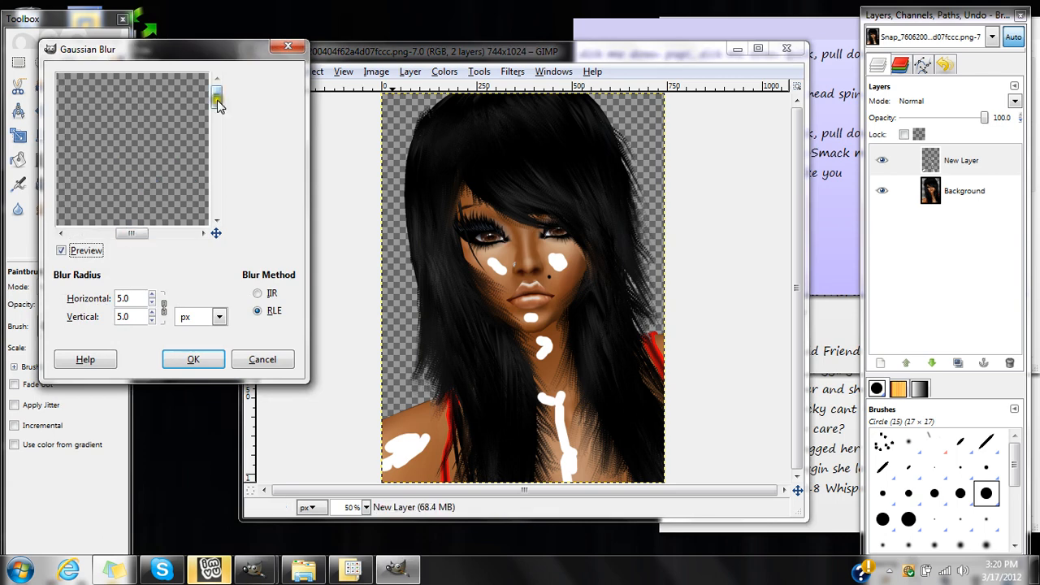
pyautogui.moveTo(216, 95)
pyautogui.mouseDown()
pyautogui.moveTo(224, 146)
pyautogui.moveTo(200, 140)
pyautogui.mouseUp()
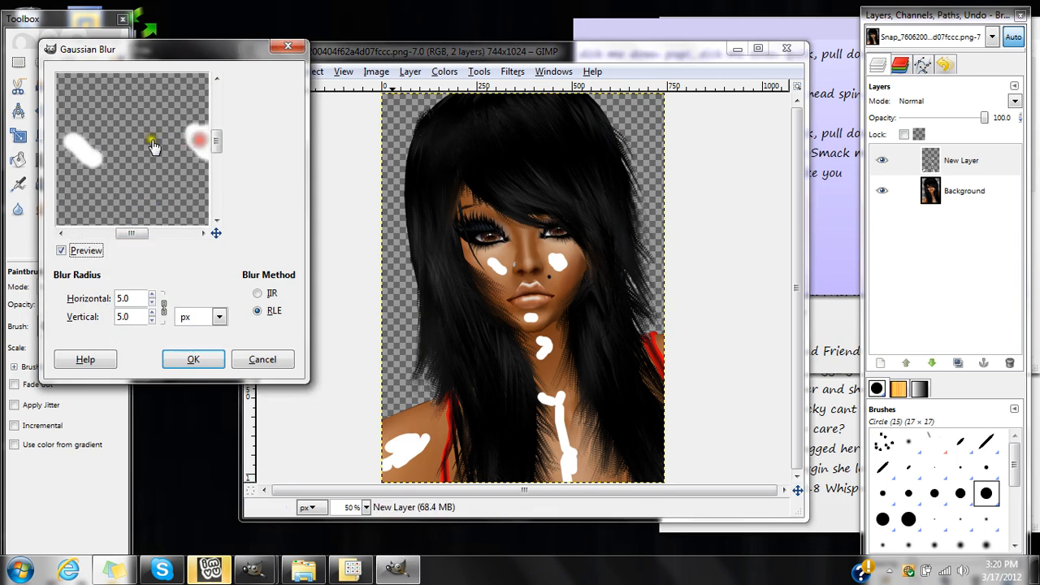
pyautogui.moveTo(151, 294); pyautogui.dragTo(151, 298)
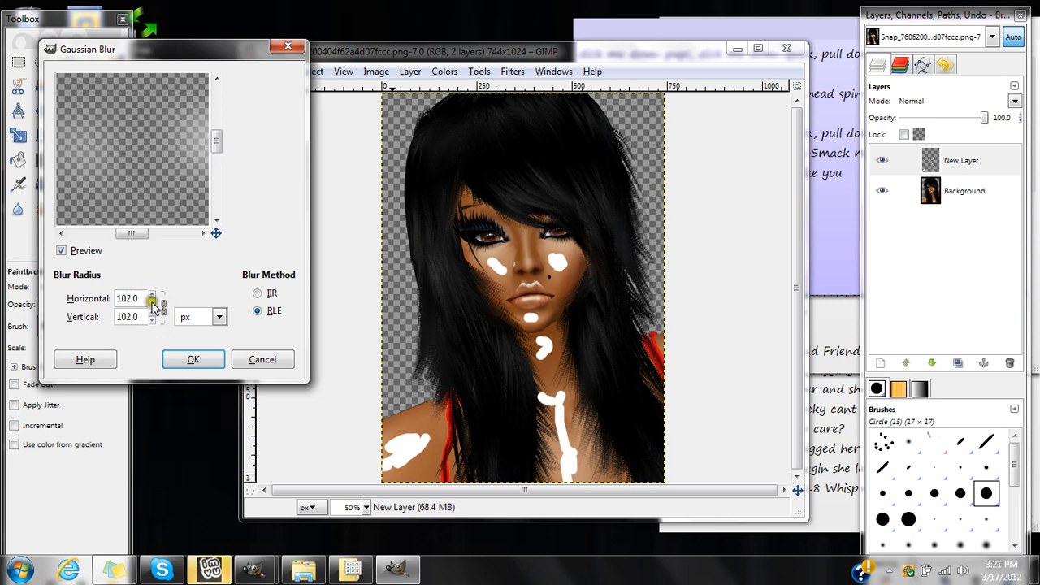
pyautogui.scroll(-20, 152, 301)
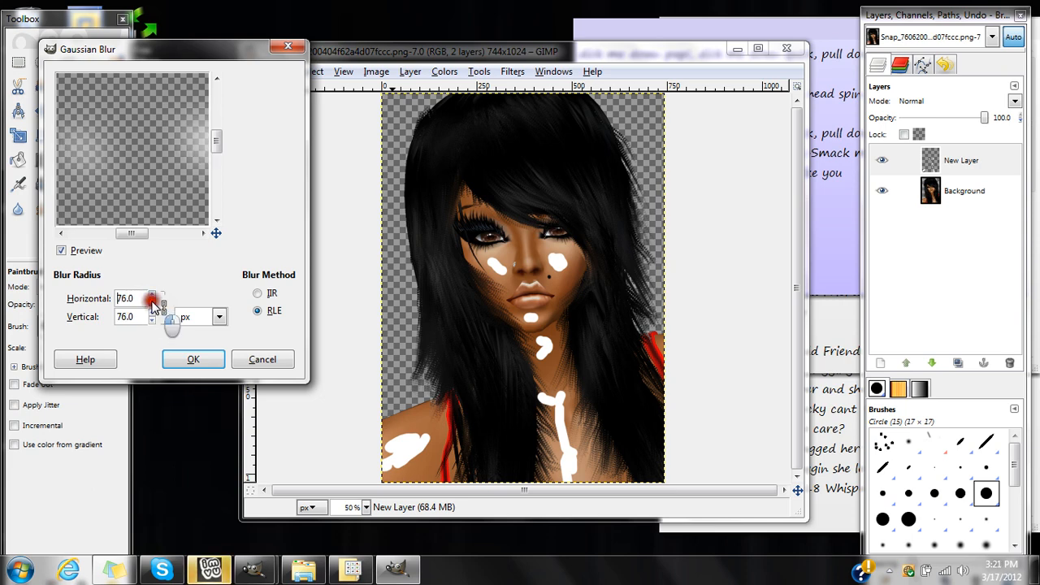
pyautogui.scroll(-5, 153, 303)
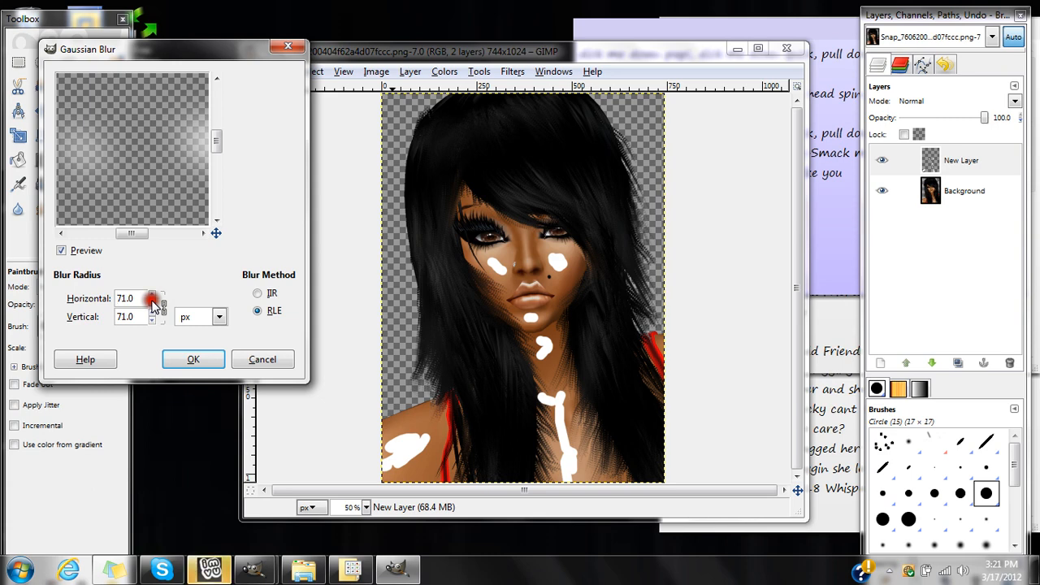
pyautogui.scroll(-1, 153, 301)
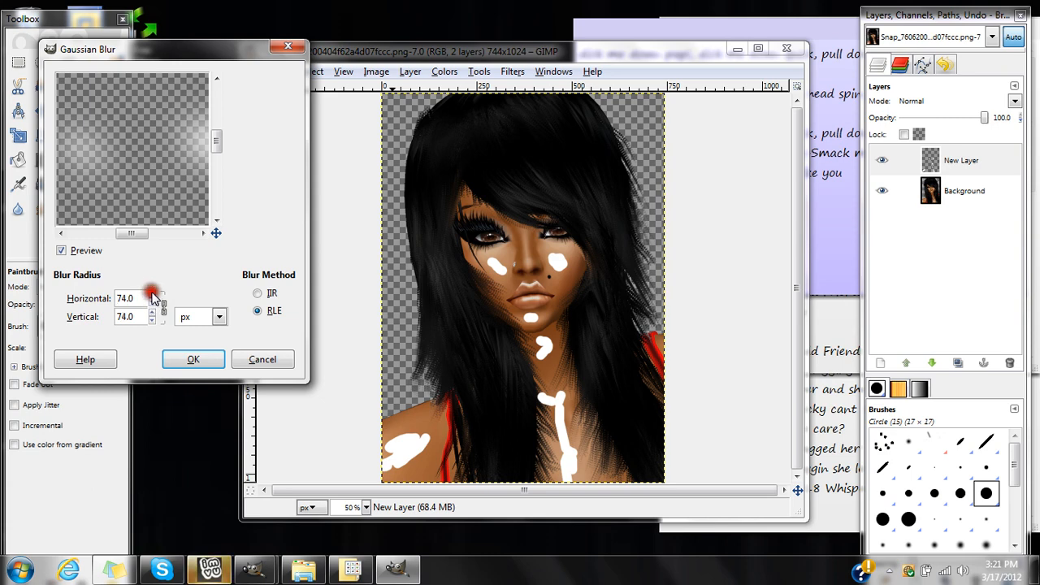
pyautogui.click(193, 359)
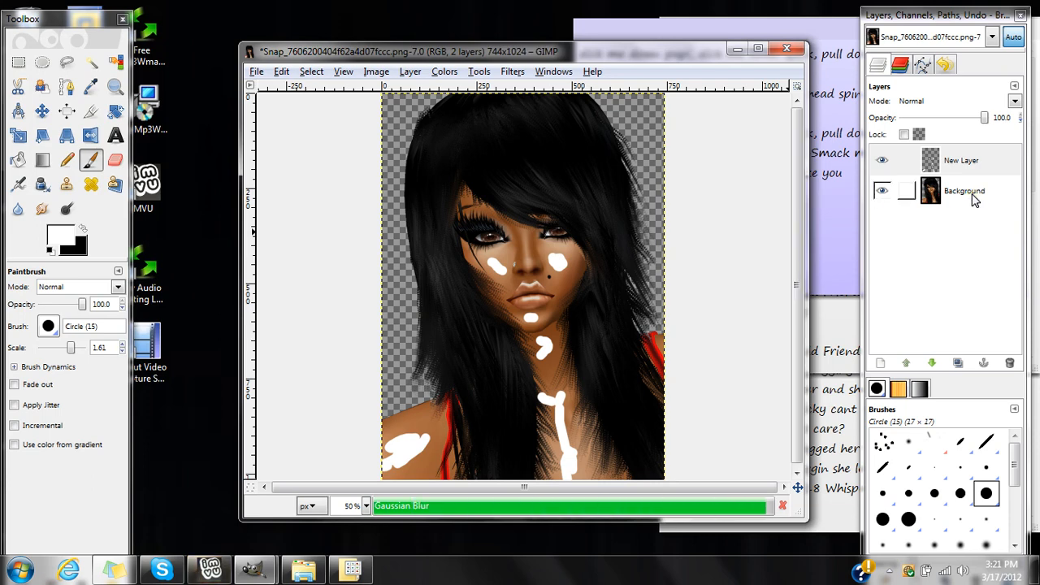
pyautogui.click(889, 163)
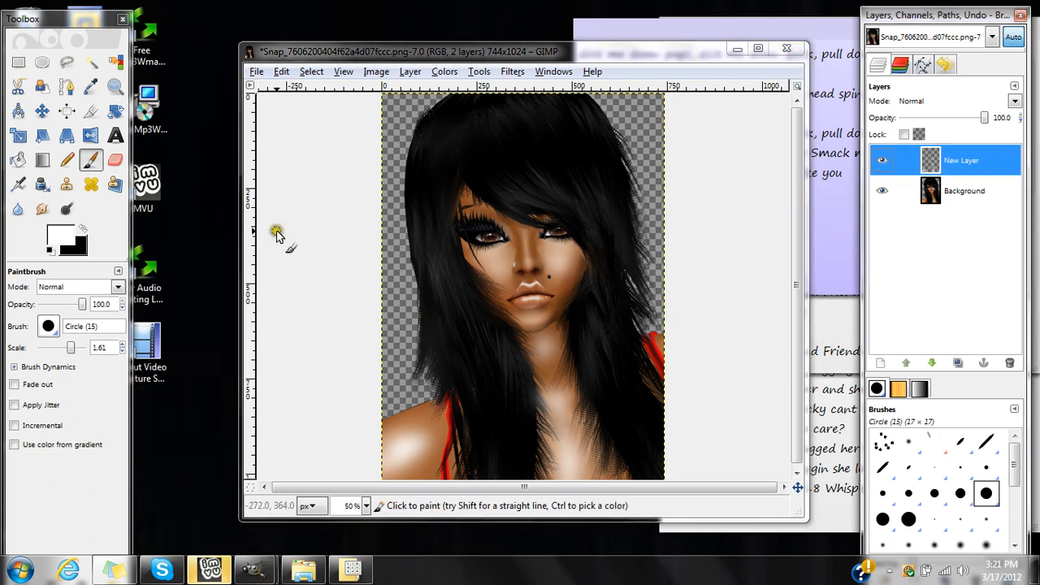
# Soften the blurred white highlights on the face and chest with the Eraser at 17 opacity and a brush scale of 10.
pyautogui.click(114, 160)
pyautogui.moveTo(83, 303); pyautogui.dragTo(50, 303)
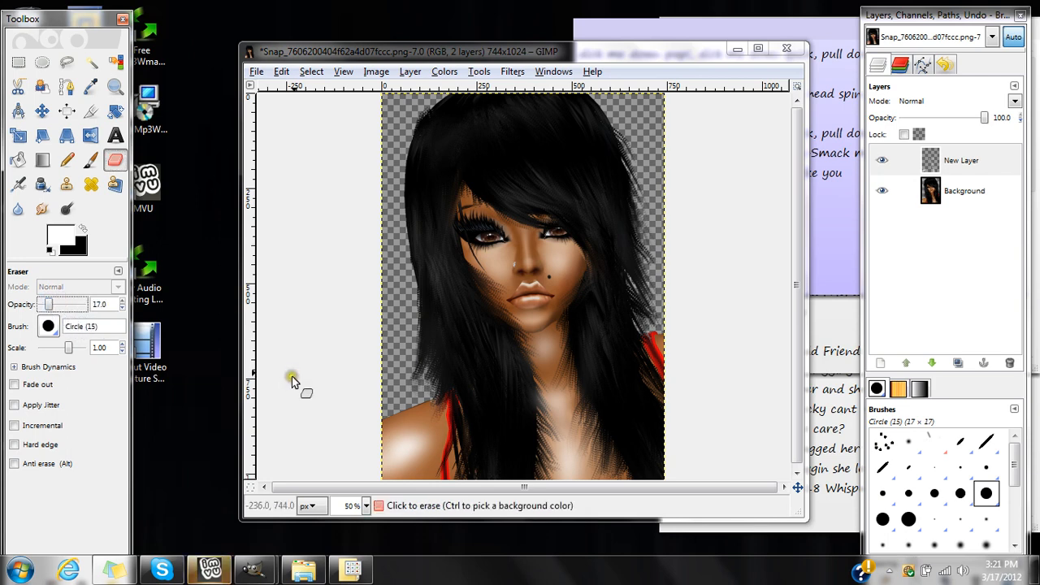
pyautogui.moveTo(69, 347); pyautogui.dragTo(90, 347)
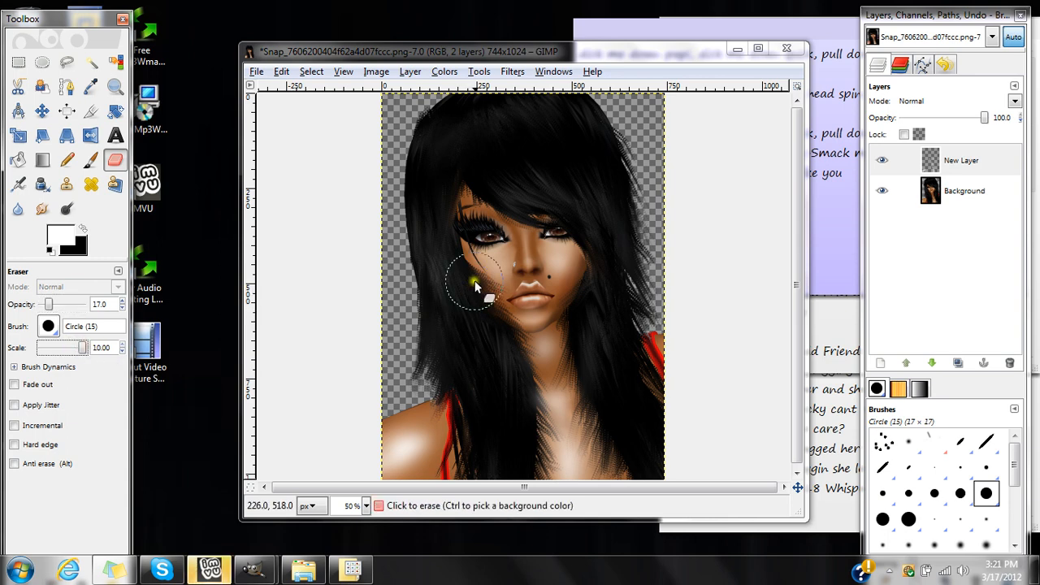
pyautogui.moveTo(474, 282)
pyautogui.mouseDown()
pyautogui.moveTo(589, 265)
pyautogui.moveTo(515, 307)
pyautogui.moveTo(538, 367)
pyautogui.moveTo(574, 397)
pyautogui.moveTo(534, 317)
pyautogui.moveTo(402, 455)
pyautogui.moveTo(480, 396)
pyautogui.moveTo(396, 457)
pyautogui.moveTo(401, 438)
pyautogui.moveTo(549, 349)
pyautogui.moveTo(551, 483)
pyautogui.moveTo(546, 406)
pyautogui.moveTo(500, 271)
pyautogui.moveTo(493, 311)
pyautogui.moveTo(393, 431)
pyautogui.moveTo(412, 440)
pyautogui.moveTo(482, 433)
pyautogui.moveTo(550, 403)
pyautogui.moveTo(529, 452)
pyautogui.moveTo(419, 440)
pyautogui.moveTo(396, 470)
pyautogui.moveTo(512, 421)
pyautogui.moveTo(506, 415)
pyautogui.moveTo(585, 396)
pyautogui.moveTo(550, 363)
pyautogui.moveTo(564, 451)
pyautogui.moveTo(550, 480)
pyautogui.mouseUp()
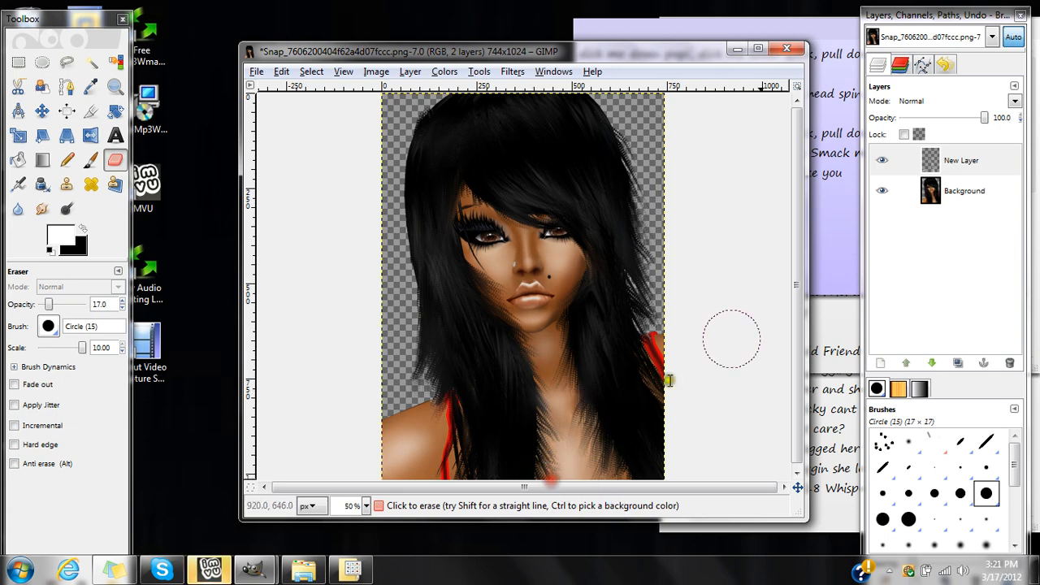
# Merge the white highlight layer down into the Background layer.
pyautogui.click(945, 163)
pyautogui.doubleClick(942, 162)
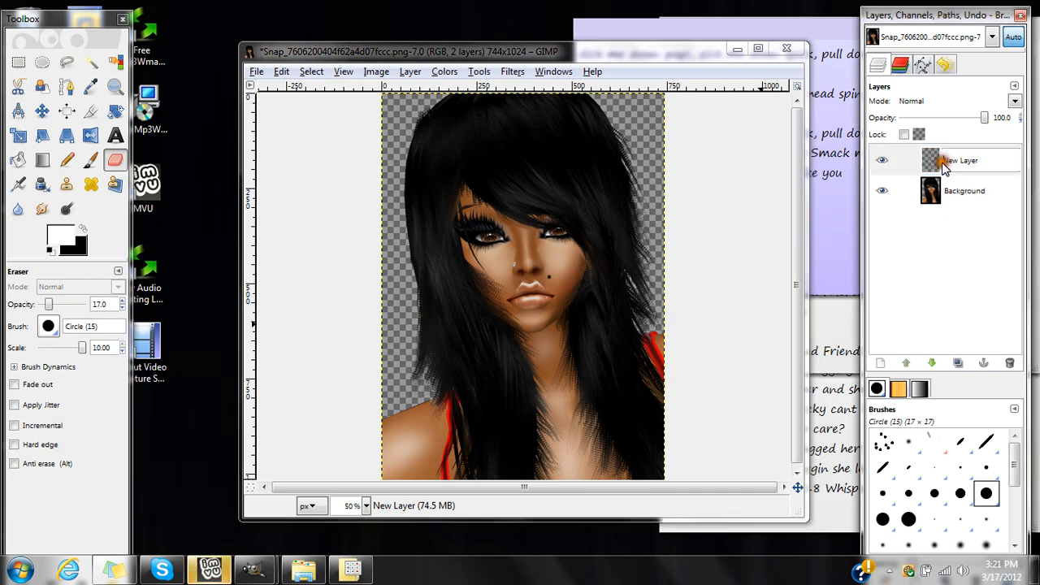
pyautogui.click(931, 220)
pyautogui.rightClick(968, 159)
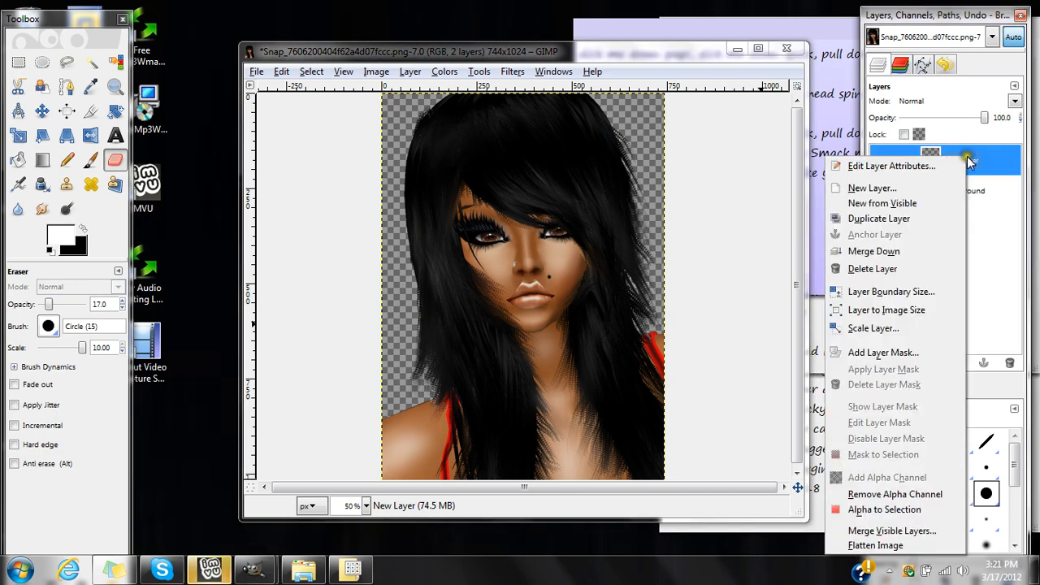
pyautogui.click(899, 253)
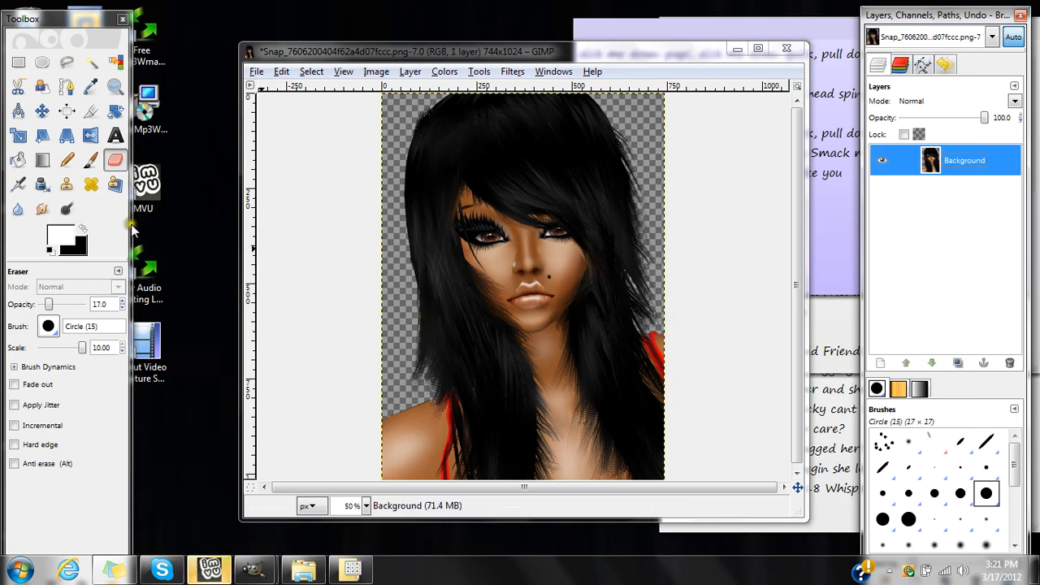
# Dodge the midtones along the bridge of the nose and burn the shading around it.
pyautogui.click(68, 213)
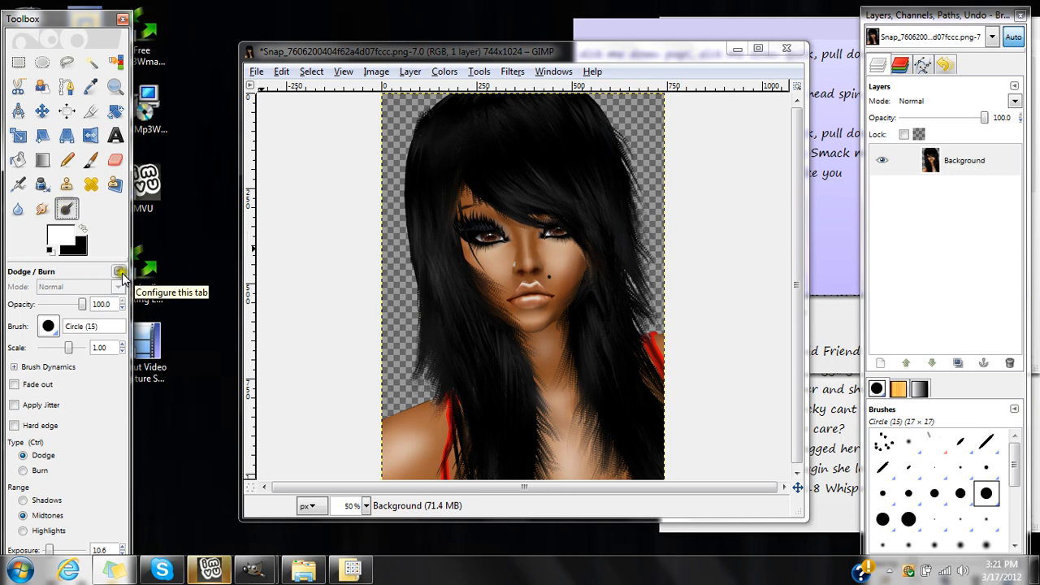
pyautogui.click(527, 232)
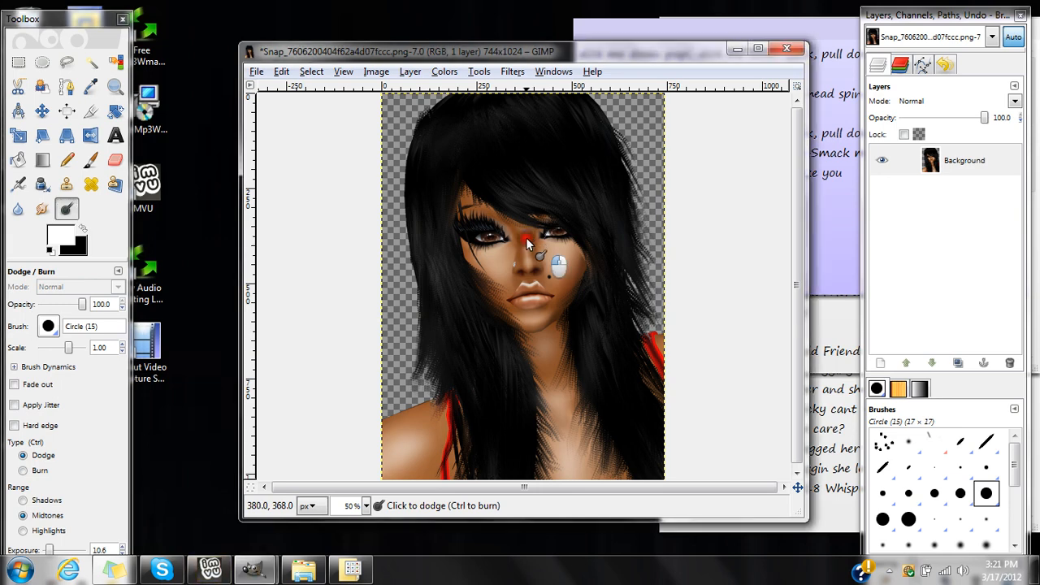
pyautogui.moveTo(526, 238); pyautogui.dragTo(526, 270)
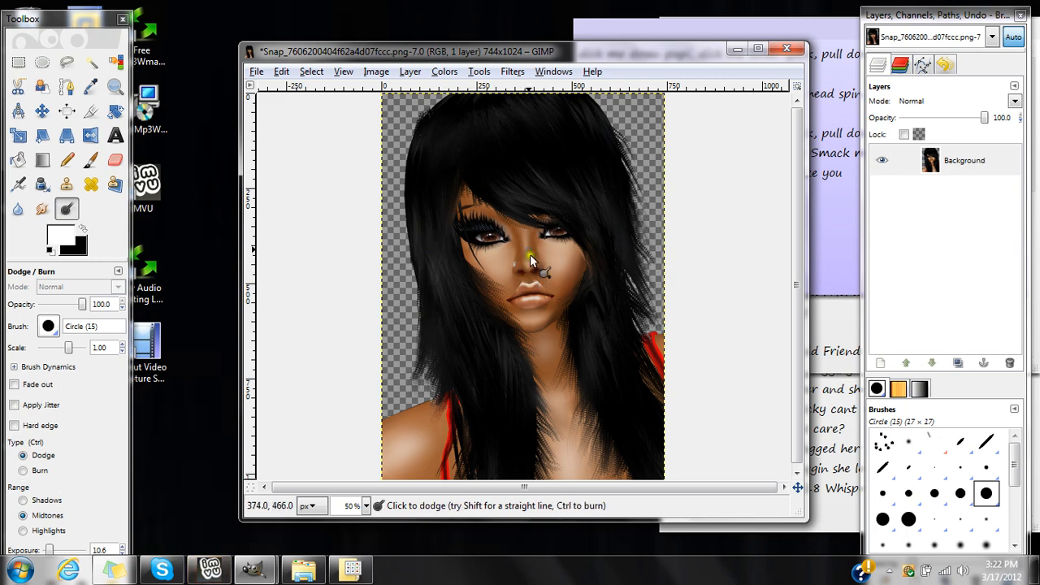
pyautogui.moveTo(526, 259)
pyautogui.mouseDown()
pyautogui.moveTo(520, 273)
pyautogui.moveTo(515, 242)
pyautogui.moveTo(524, 278)
pyautogui.mouseUp()
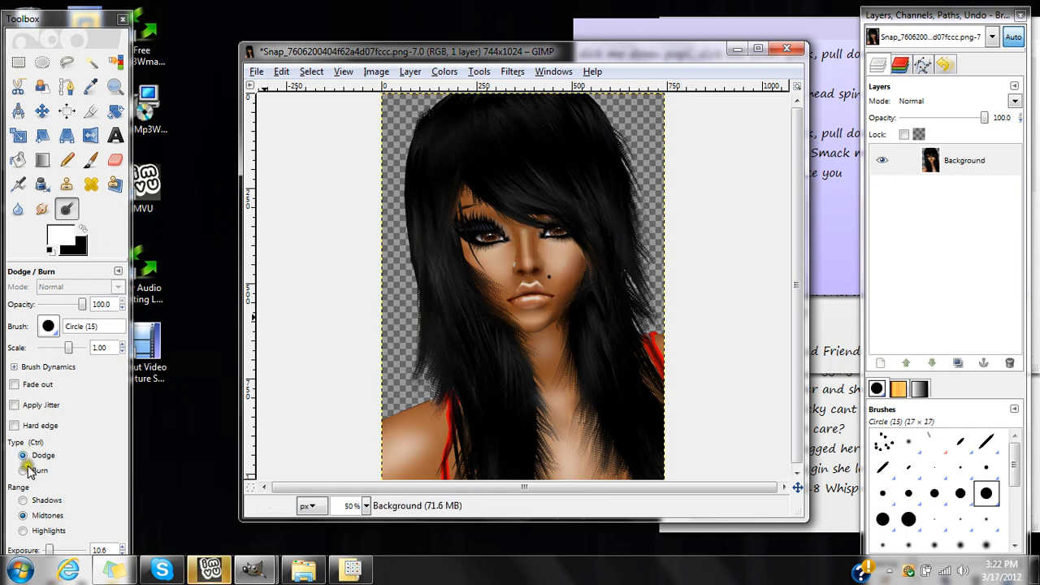
pyautogui.click(26, 470)
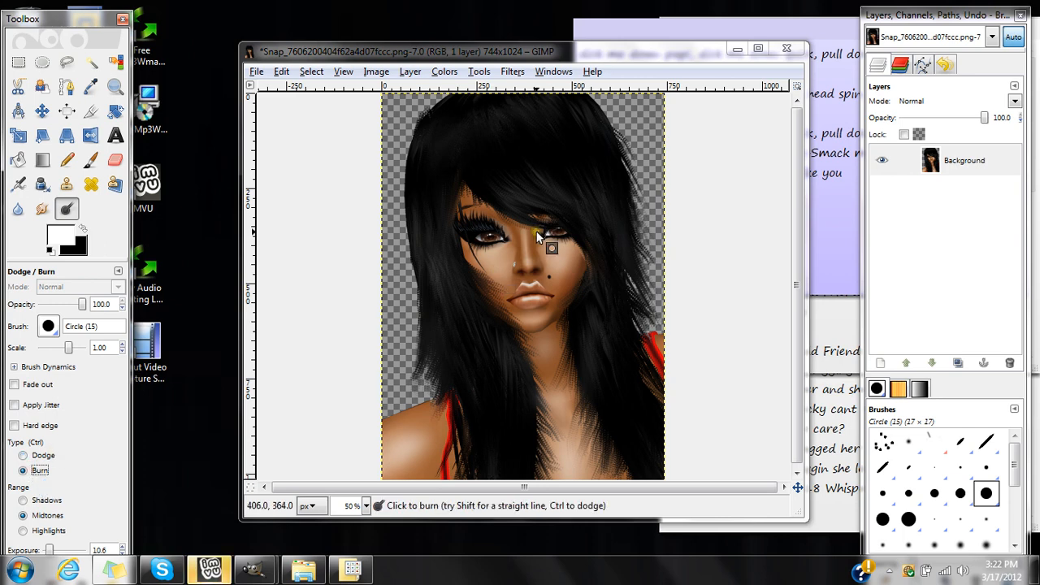
pyautogui.moveTo(537, 235)
pyautogui.mouseDown()
pyautogui.moveTo(535, 273)
pyautogui.moveTo(520, 273)
pyautogui.moveTo(511, 219)
pyautogui.moveTo(515, 274)
pyautogui.moveTo(542, 277)
pyautogui.moveTo(528, 283)
pyautogui.moveTo(532, 235)
pyautogui.moveTo(517, 220)
pyautogui.moveTo(513, 266)
pyautogui.moveTo(524, 282)
pyautogui.mouseUp()
# Blur the retouched nose with the Blur tool at a brush scale of 4.02.
pyautogui.click(18, 208)
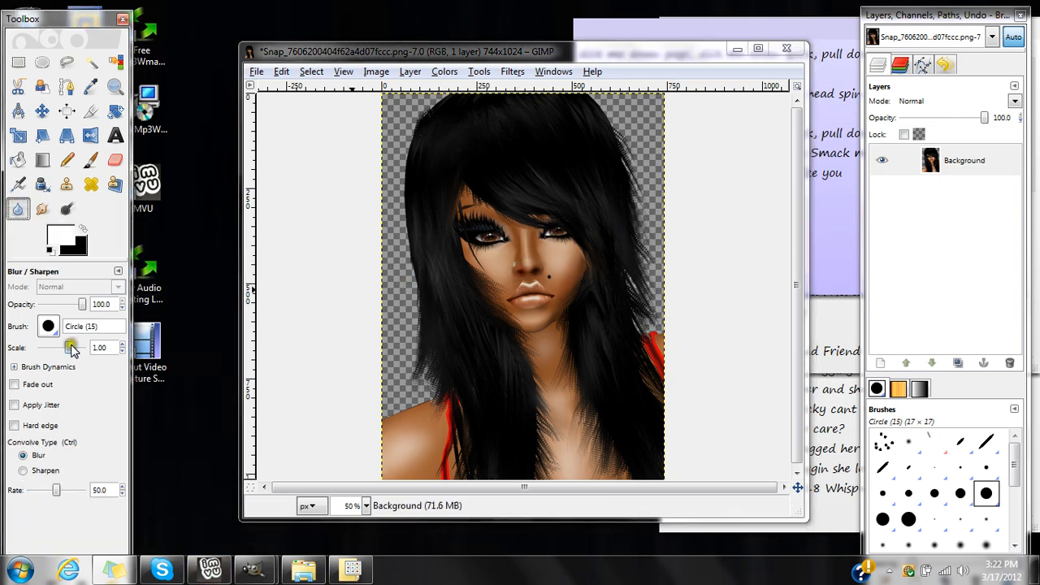
pyautogui.moveTo(75, 349); pyautogui.dragTo(78, 350)
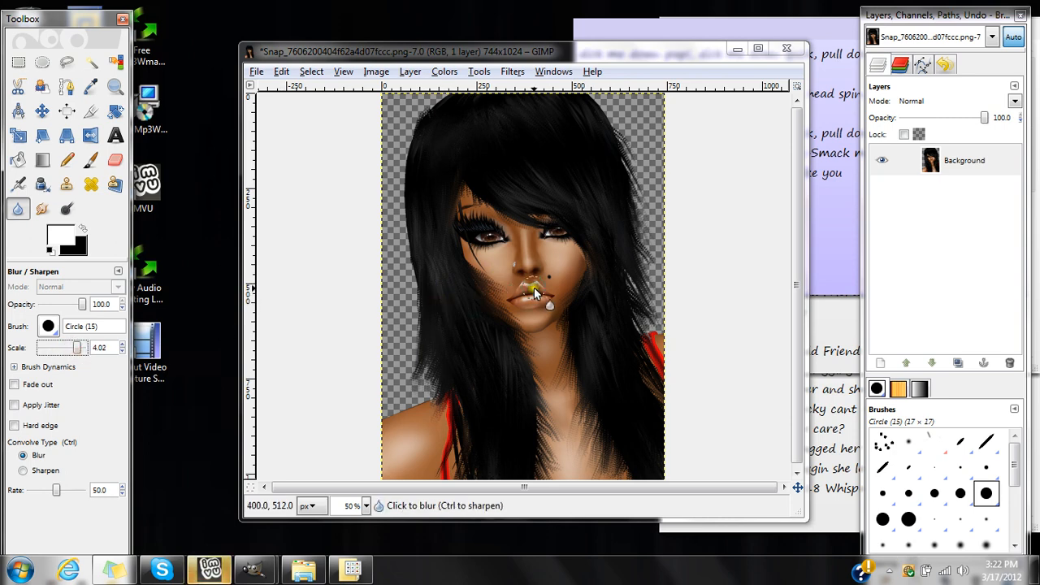
pyautogui.moveTo(530, 260)
pyautogui.mouseDown()
pyautogui.moveTo(553, 269)
pyautogui.moveTo(575, 260)
pyautogui.moveTo(549, 257)
pyautogui.moveTo(568, 279)
pyautogui.moveTo(531, 274)
pyautogui.moveTo(531, 253)
pyautogui.moveTo(528, 265)
pyautogui.moveTo(505, 225)
pyautogui.moveTo(522, 273)
pyautogui.moveTo(536, 273)
pyautogui.moveTo(530, 235)
pyautogui.moveTo(525, 258)
pyautogui.moveTo(517, 226)
pyautogui.moveTo(524, 267)
pyautogui.mouseUp()
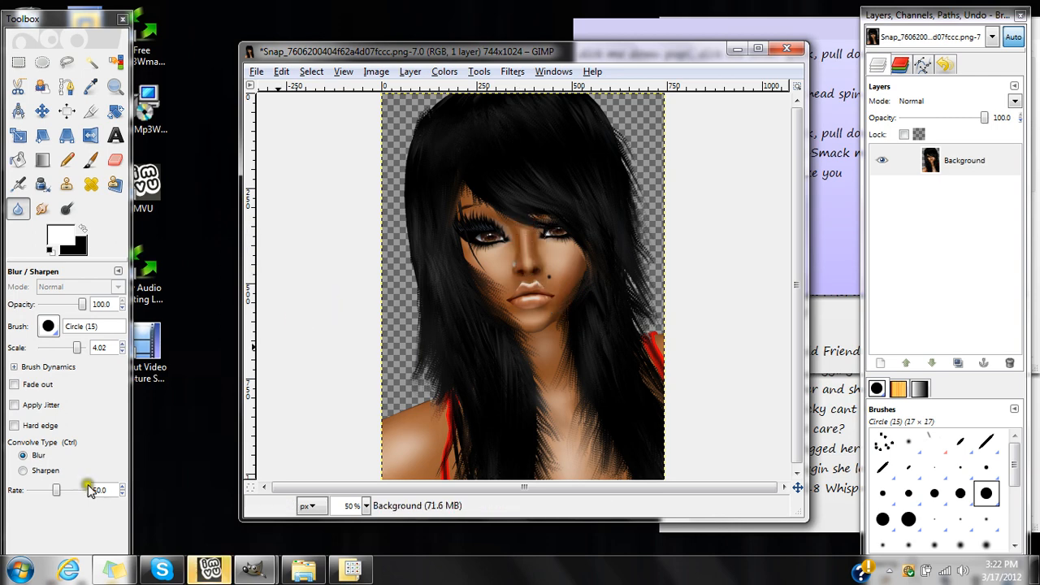
# Raise the Blur rate to 97.1 and soften the skin on the shoulders, chest and face.
pyautogui.click(57, 489)
pyautogui.moveTo(57, 490); pyautogui.dragTo(80, 489)
pyautogui.click(395, 428)
pyautogui.moveTo(395, 427)
pyautogui.mouseDown()
pyautogui.moveTo(425, 465)
pyautogui.moveTo(401, 413)
pyautogui.moveTo(377, 491)
pyautogui.moveTo(421, 470)
pyautogui.mouseUp()
pyautogui.moveTo(580, 465)
pyautogui.mouseDown()
pyautogui.moveTo(569, 469)
pyautogui.moveTo(546, 325)
pyautogui.moveTo(575, 528)
pyautogui.mouseUp()
pyautogui.moveTo(653, 360)
pyautogui.mouseDown()
pyautogui.moveTo(530, 339)
pyautogui.moveTo(550, 437)
pyautogui.moveTo(576, 471)
pyautogui.moveTo(540, 302)
pyautogui.moveTo(561, 276)
pyautogui.moveTo(556, 260)
pyautogui.moveTo(519, 327)
pyautogui.moveTo(555, 312)
pyautogui.moveTo(540, 337)
pyautogui.moveTo(503, 301)
pyautogui.moveTo(480, 254)
pyautogui.moveTo(500, 256)
pyautogui.moveTo(474, 262)
pyautogui.moveTo(518, 243)
pyautogui.moveTo(493, 267)
pyautogui.moveTo(498, 282)
pyautogui.moveTo(566, 287)
pyautogui.moveTo(562, 304)
pyautogui.moveTo(538, 320)
pyautogui.moveTo(506, 306)
pyautogui.moveTo(498, 268)
pyautogui.moveTo(518, 254)
pyautogui.moveTo(519, 215)
pyautogui.mouseUp()
pyautogui.click(952, 195)
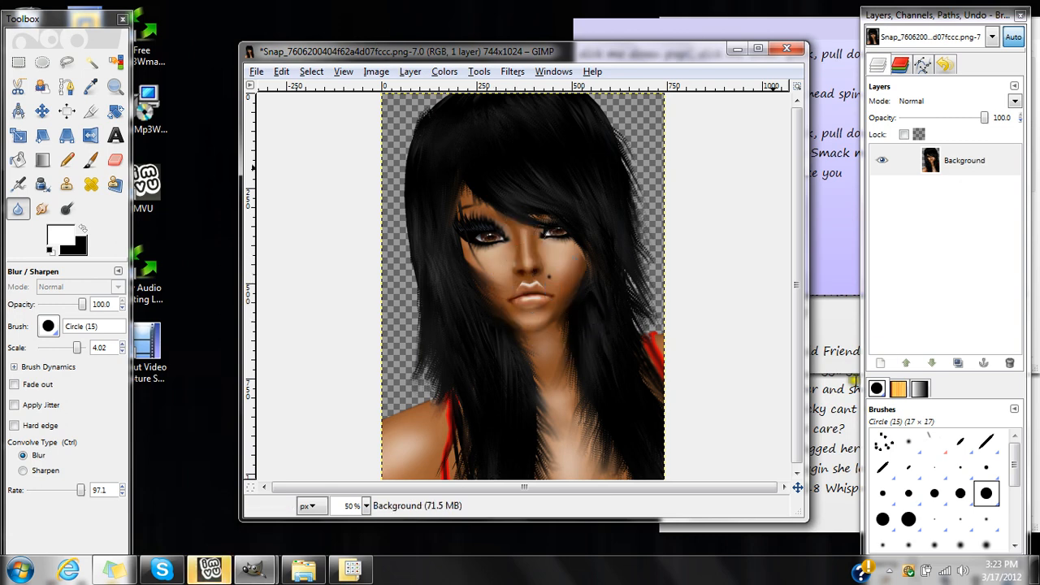
# Add a new transparent layer and paint a black stroke along the jawline from cheek to cheek with the Paintbrush.
pyautogui.click(877, 364)
pyautogui.click(170, 300)
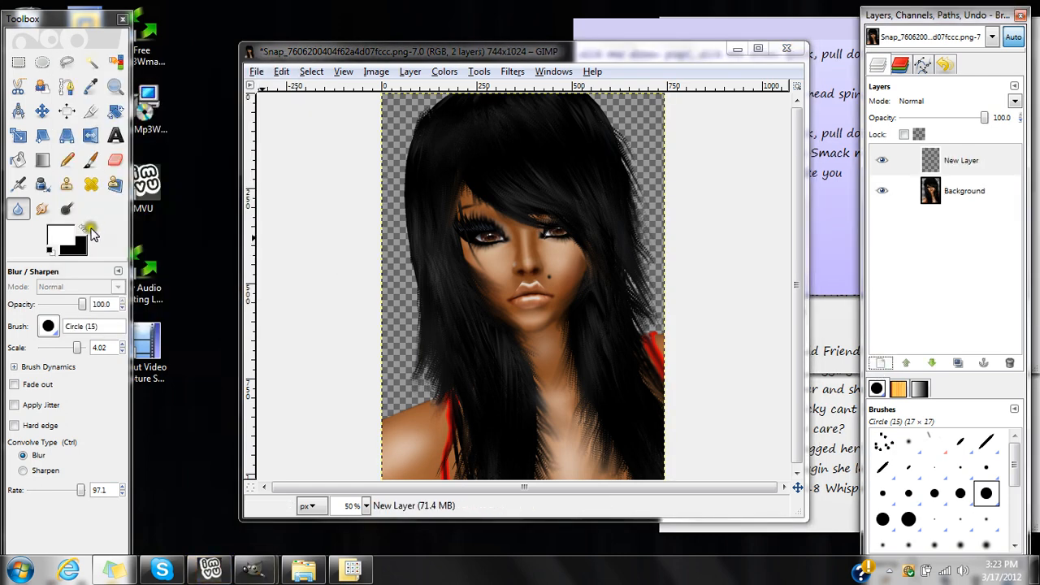
pyautogui.click(83, 232)
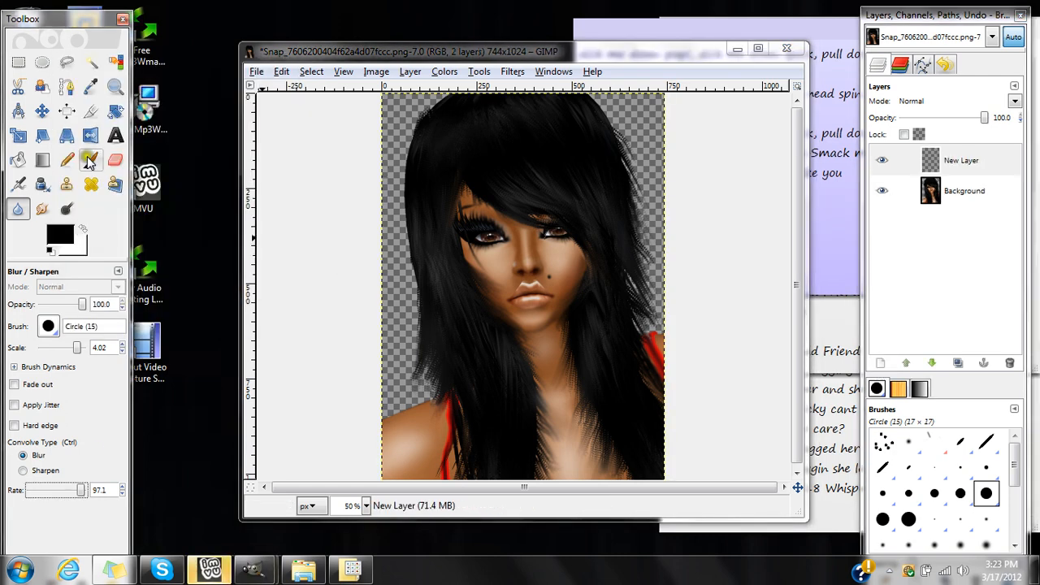
pyautogui.click(90, 160)
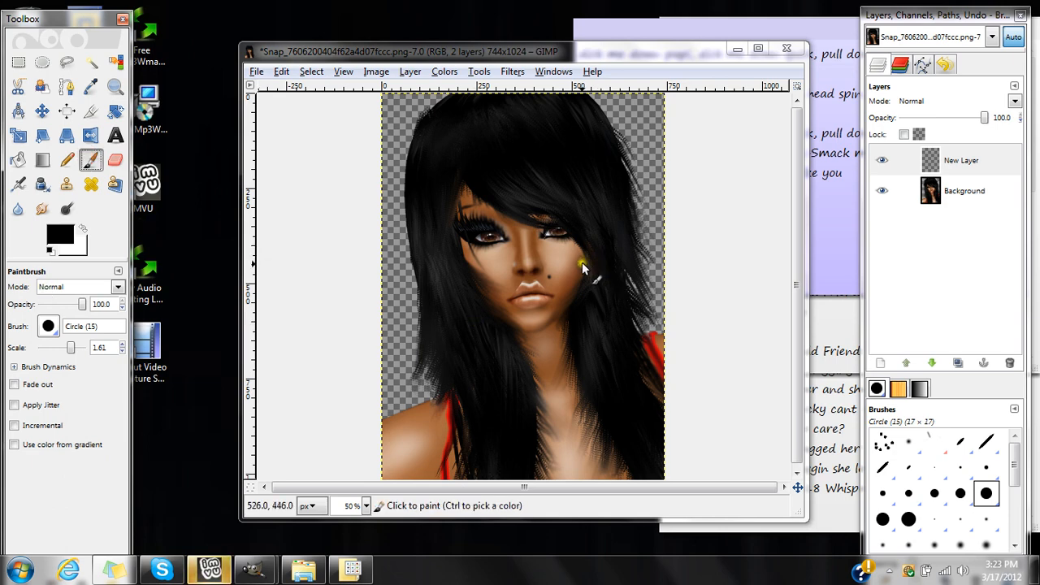
pyautogui.moveTo(581, 261)
pyautogui.mouseDown()
pyautogui.moveTo(567, 304)
pyautogui.moveTo(543, 318)
pyautogui.mouseUp()
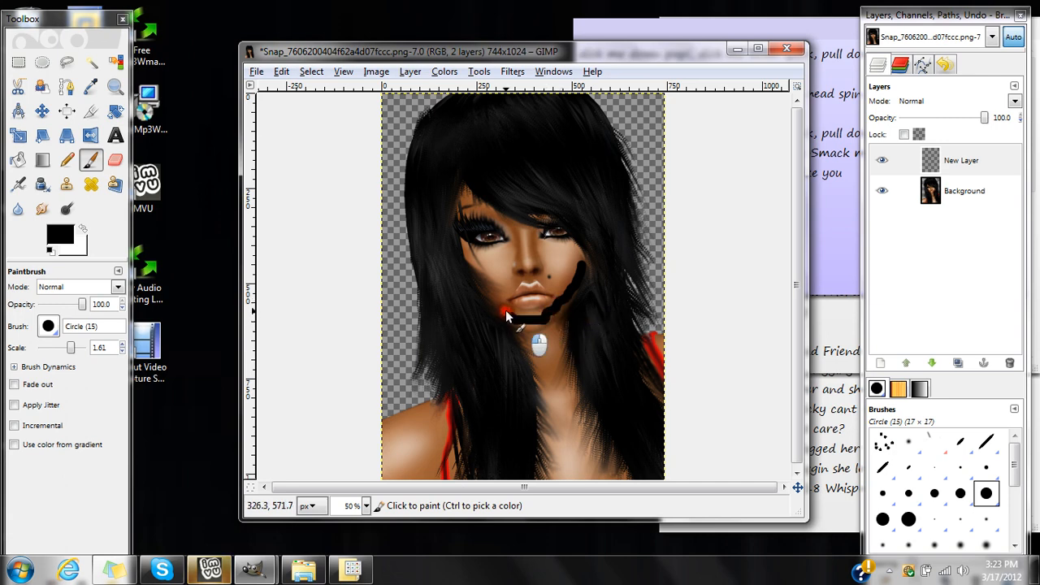
pyautogui.hotkey('ctrl', 'z')
pyautogui.moveTo(490, 297)
pyautogui.mouseDown()
pyautogui.moveTo(527, 323)
pyautogui.moveTo(550, 319)
pyautogui.moveTo(575, 275)
pyautogui.mouseUp()
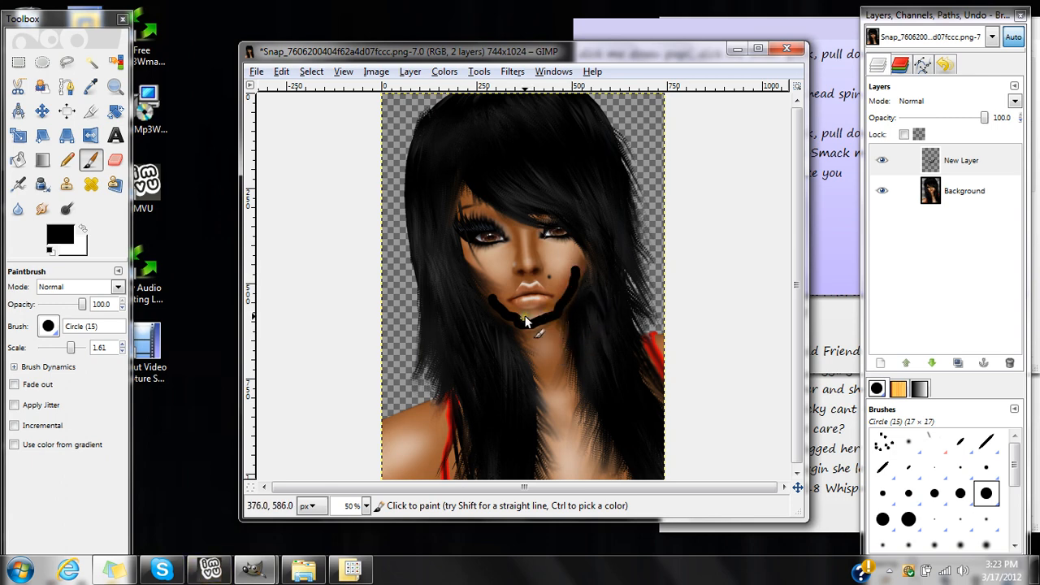
# Repeat the last Gaussian Blur on the black jawline stroke and merge its layer down into the Background.
pyautogui.click(543, 73)
pyautogui.moveTo(511, 72)
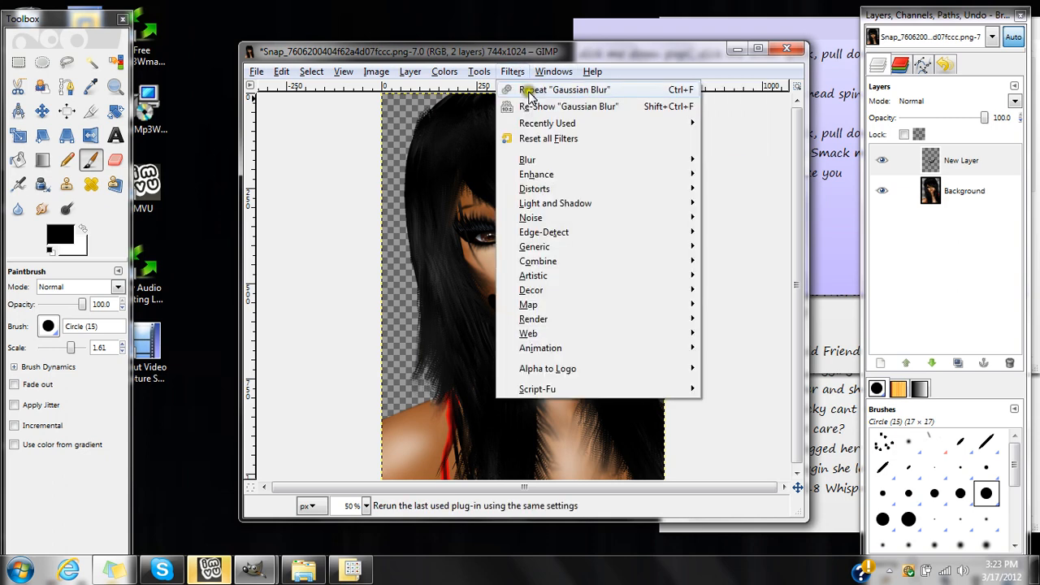
pyautogui.click(576, 90)
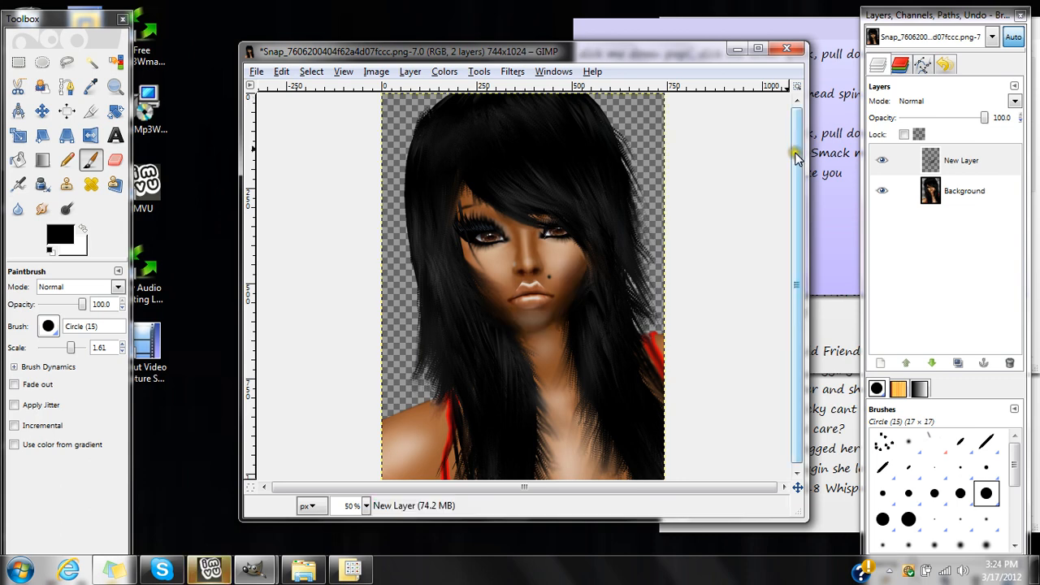
pyautogui.click(885, 162)
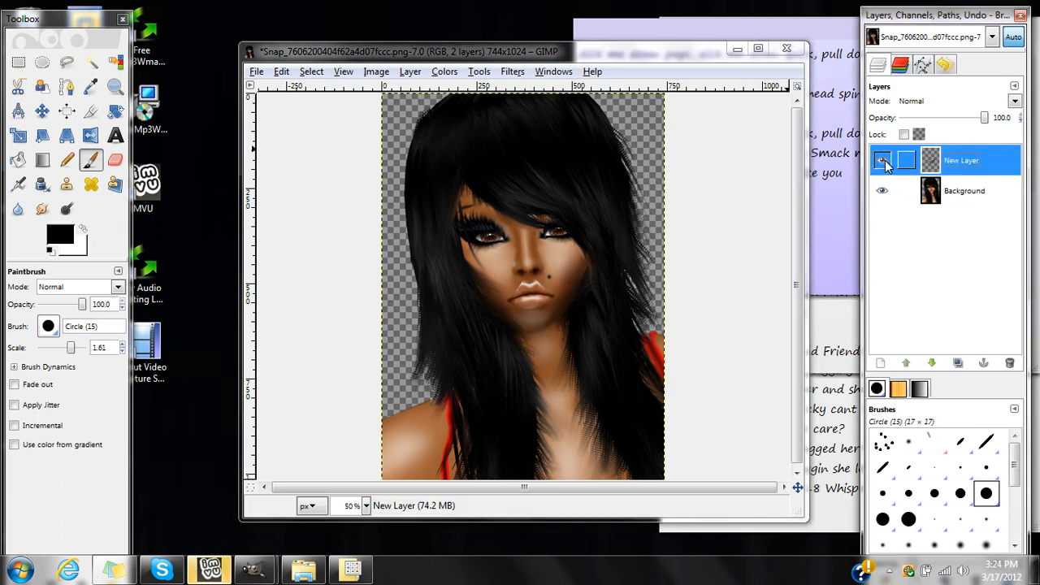
pyautogui.rightClick(952, 172)
pyautogui.click(872, 261)
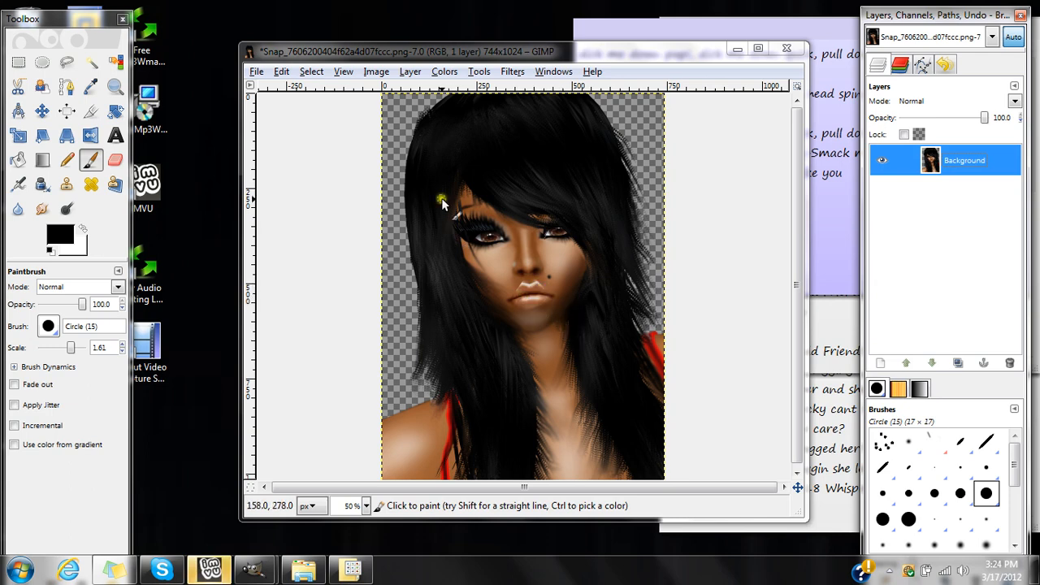
# Smudge the lips to smooth out the hard white highlights on the upper lip.
pyautogui.click(42, 209)
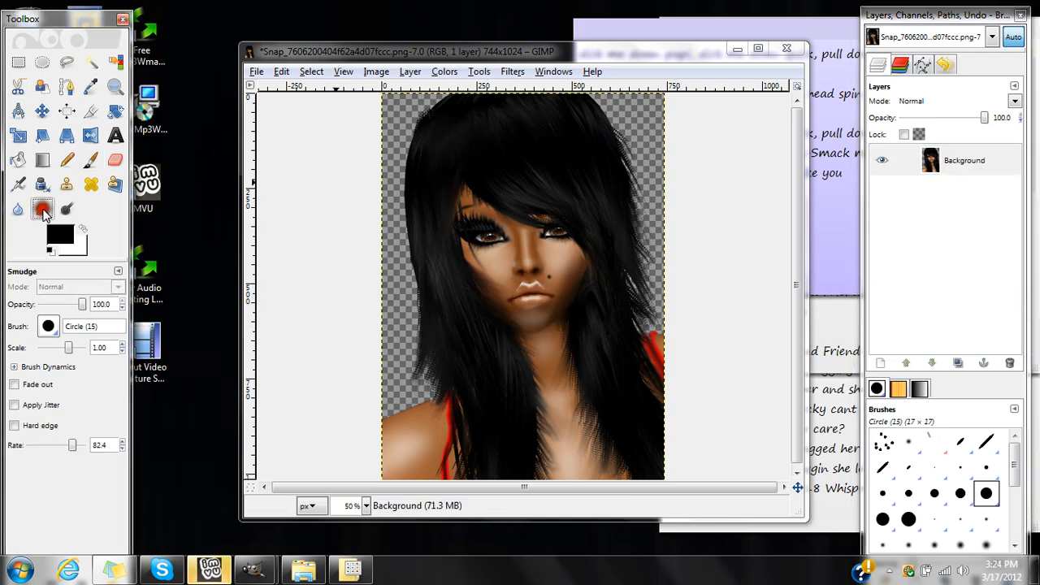
pyautogui.click(553, 297)
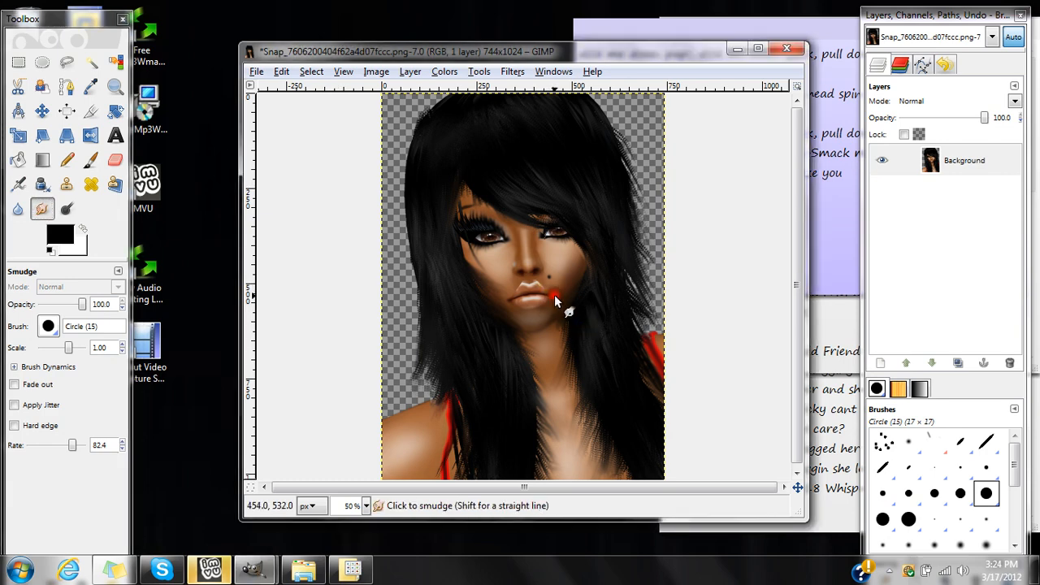
pyautogui.moveTo(554, 295)
pyautogui.mouseDown()
pyautogui.moveTo(510, 305)
pyautogui.moveTo(520, 284)
pyautogui.mouseUp()
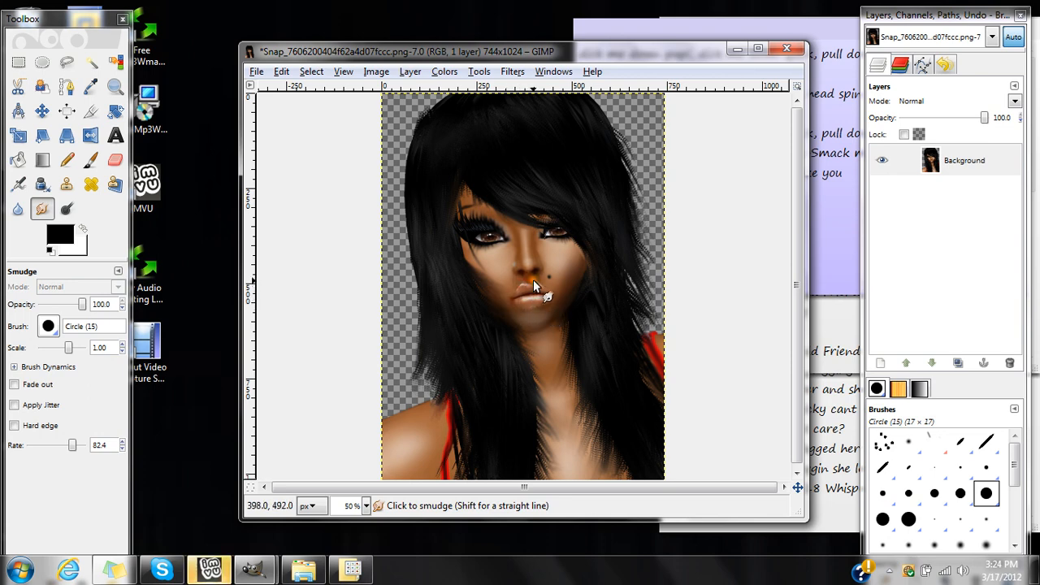
pyautogui.moveTo(536, 280); pyautogui.dragTo(517, 282)
# Dodge the midtones of the lips to add a soft shine.
pyautogui.click(67, 209)
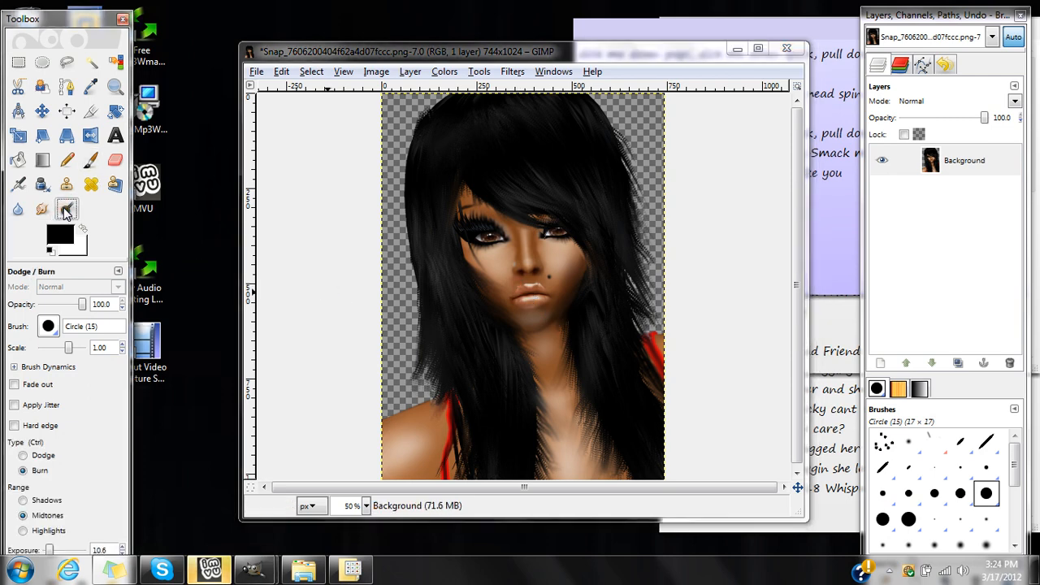
pyautogui.click(27, 455)
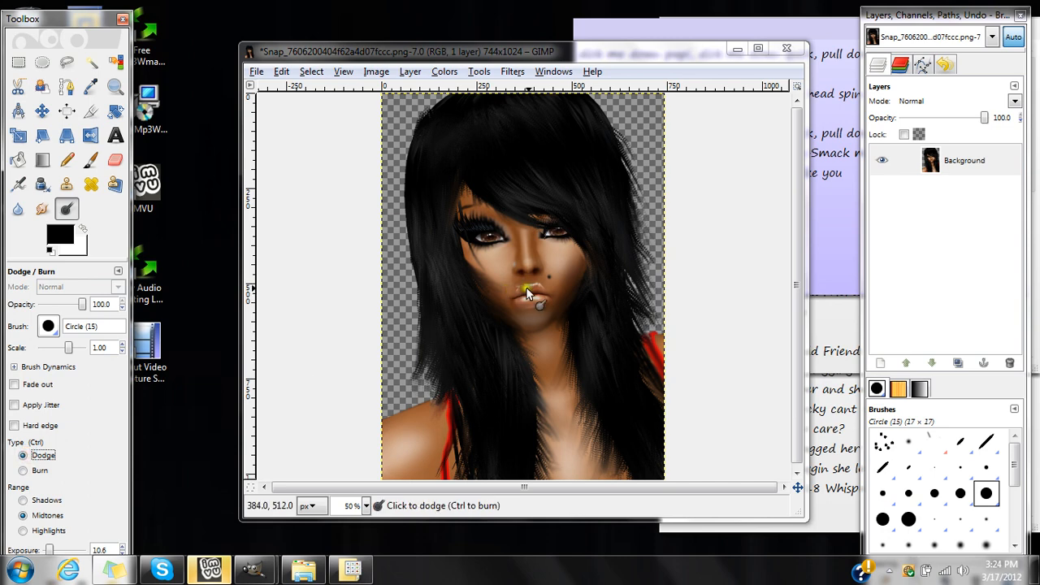
pyautogui.moveTo(538, 295); pyautogui.dragTo(520, 287)
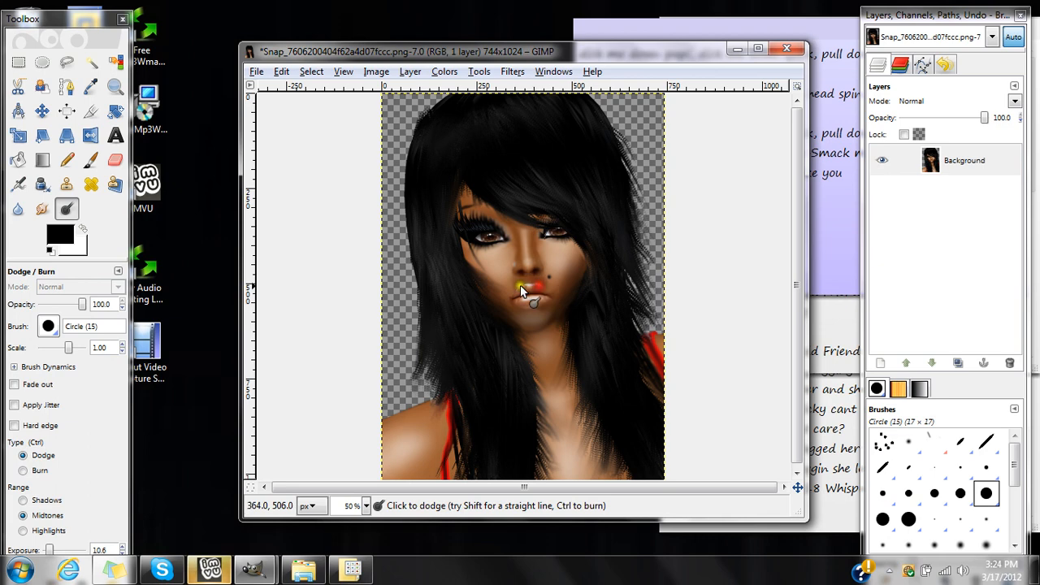
pyautogui.click(23, 471)
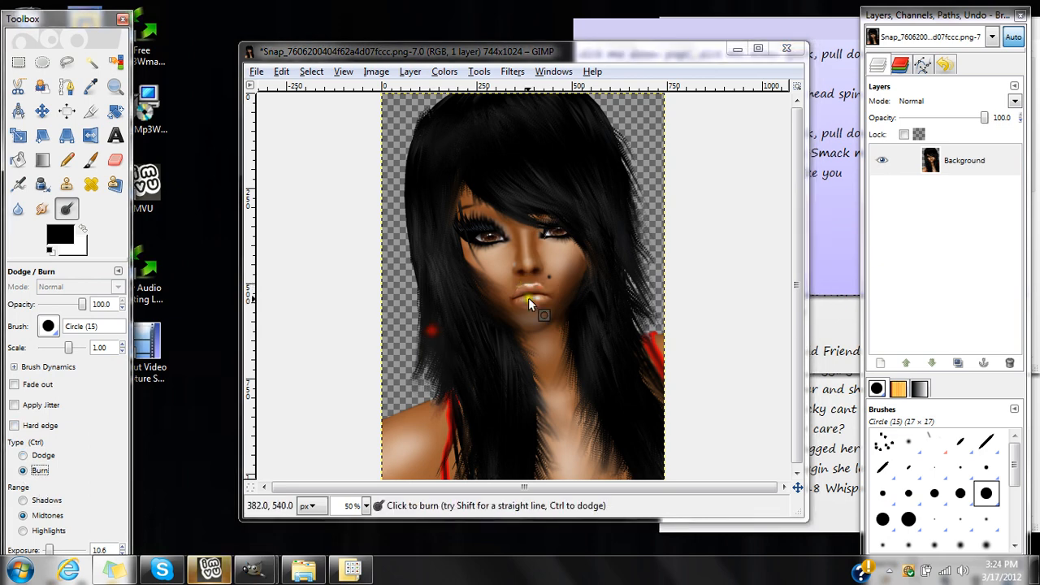
pyautogui.moveTo(528, 297)
pyautogui.mouseDown()
pyautogui.moveTo(542, 289)
pyautogui.moveTo(522, 290)
pyautogui.moveTo(536, 293)
pyautogui.mouseUp()
pyautogui.hotkey('ctrl', 'z')
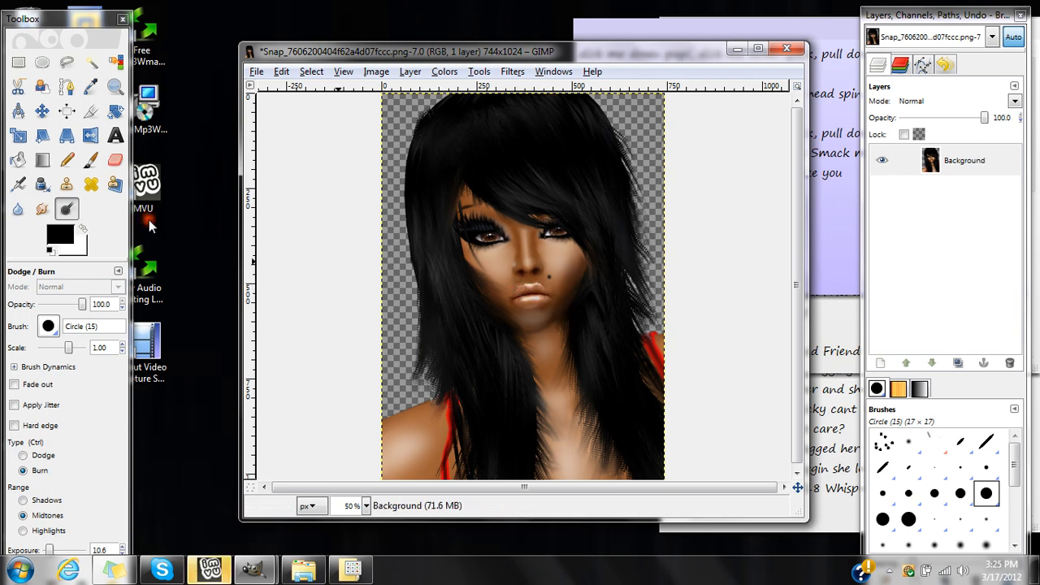
# Blur the lips with the Blur tool to soften their highlights.
pyautogui.click(17, 208)
pyautogui.moveTo(532, 300)
pyautogui.mouseDown()
pyautogui.moveTo(519, 292)
pyautogui.moveTo(545, 297)
pyautogui.moveTo(533, 296)
pyautogui.mouseUp()
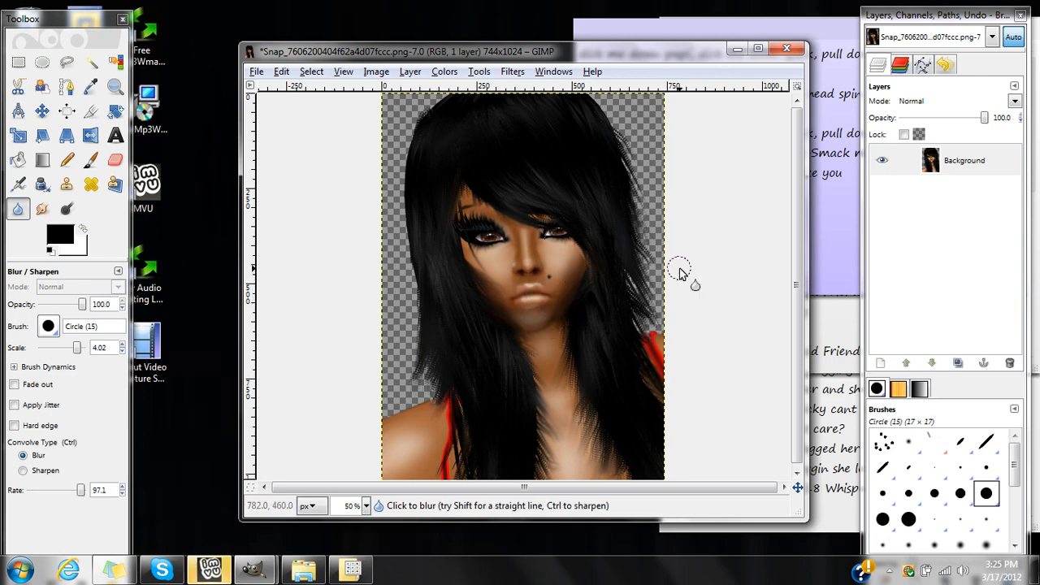
pyautogui.click(714, 181)
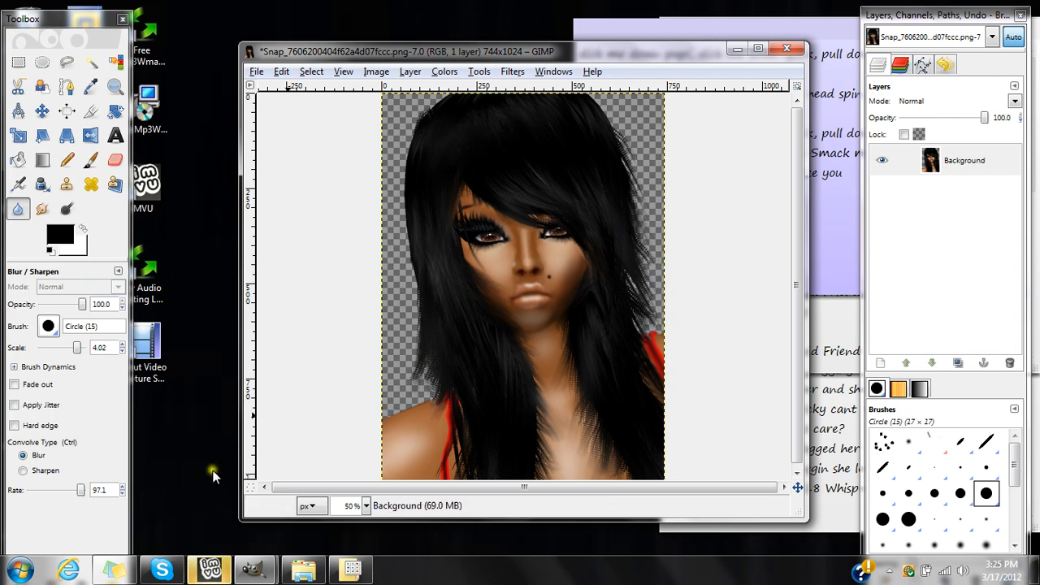
pyautogui.moveTo(351, 565)
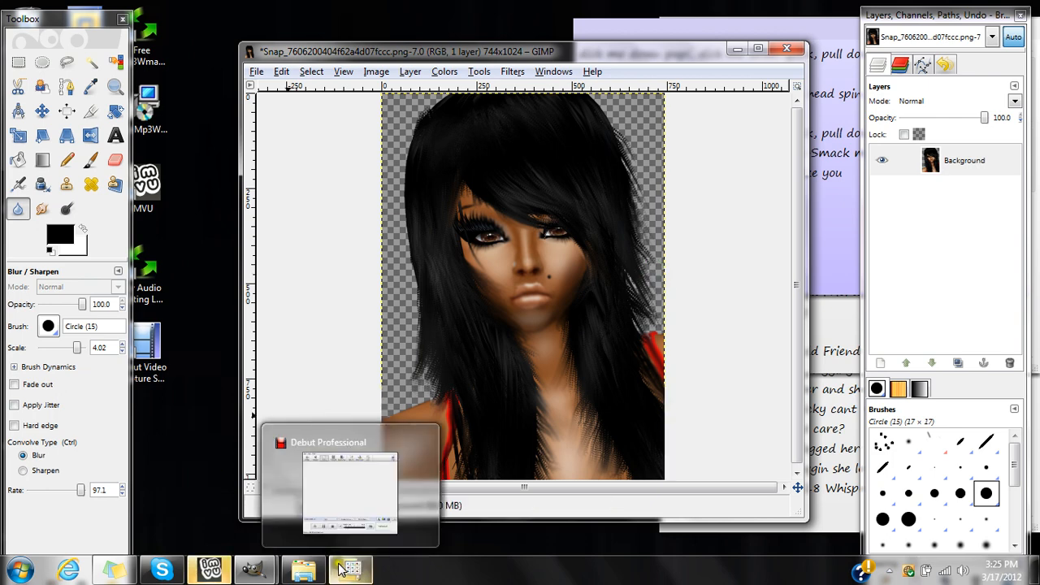